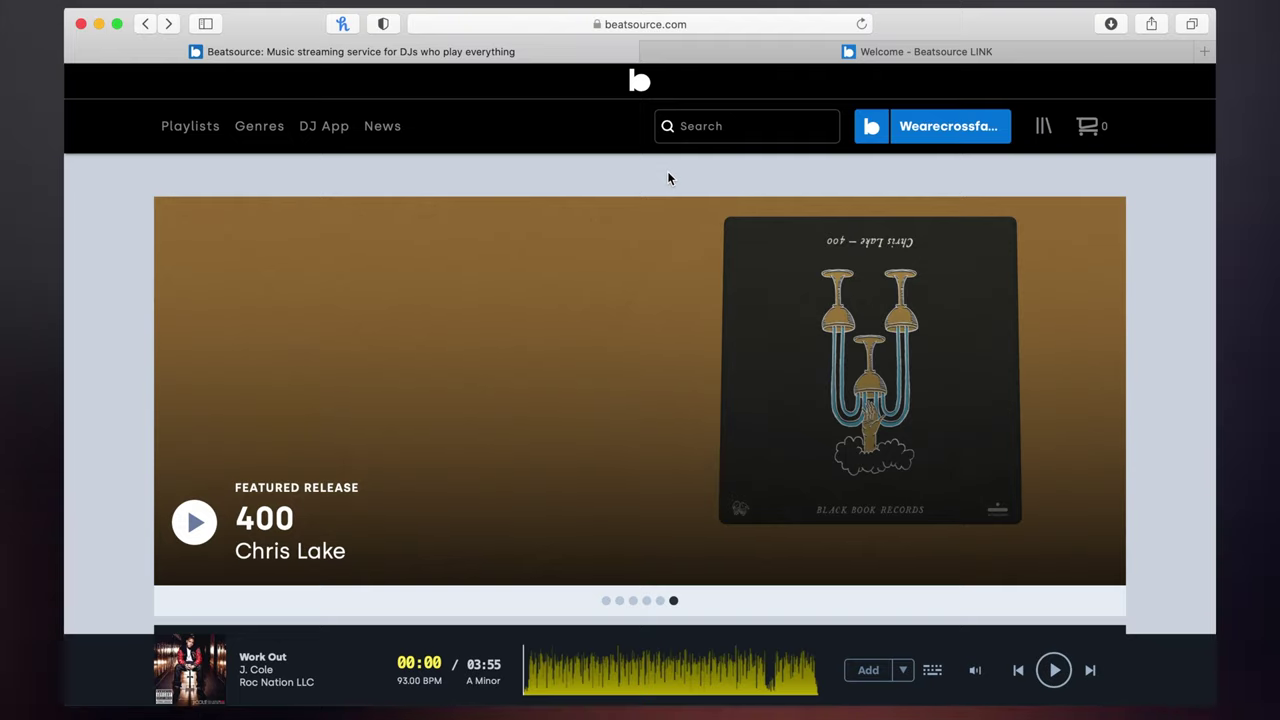
Step: Check the account menu, then scroll down to the 20 chart track list starting with 'The God Hour'
left_click(971, 128)
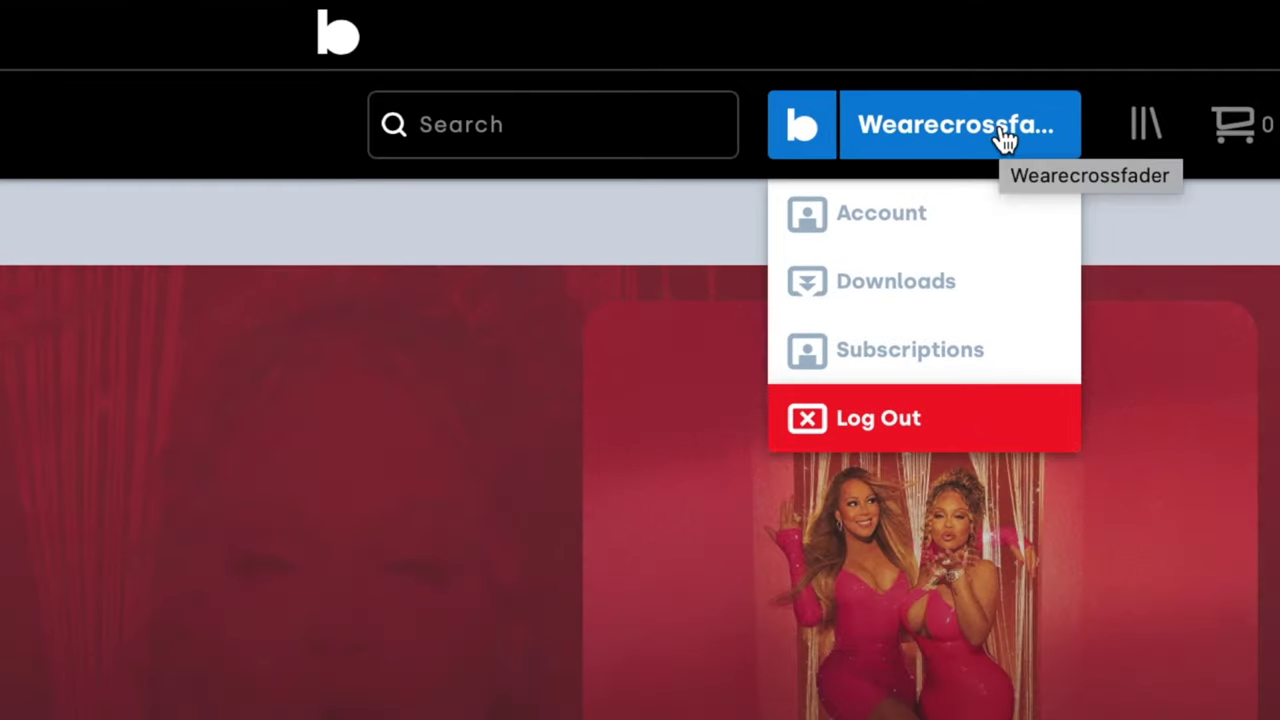
left_click(1046, 137)
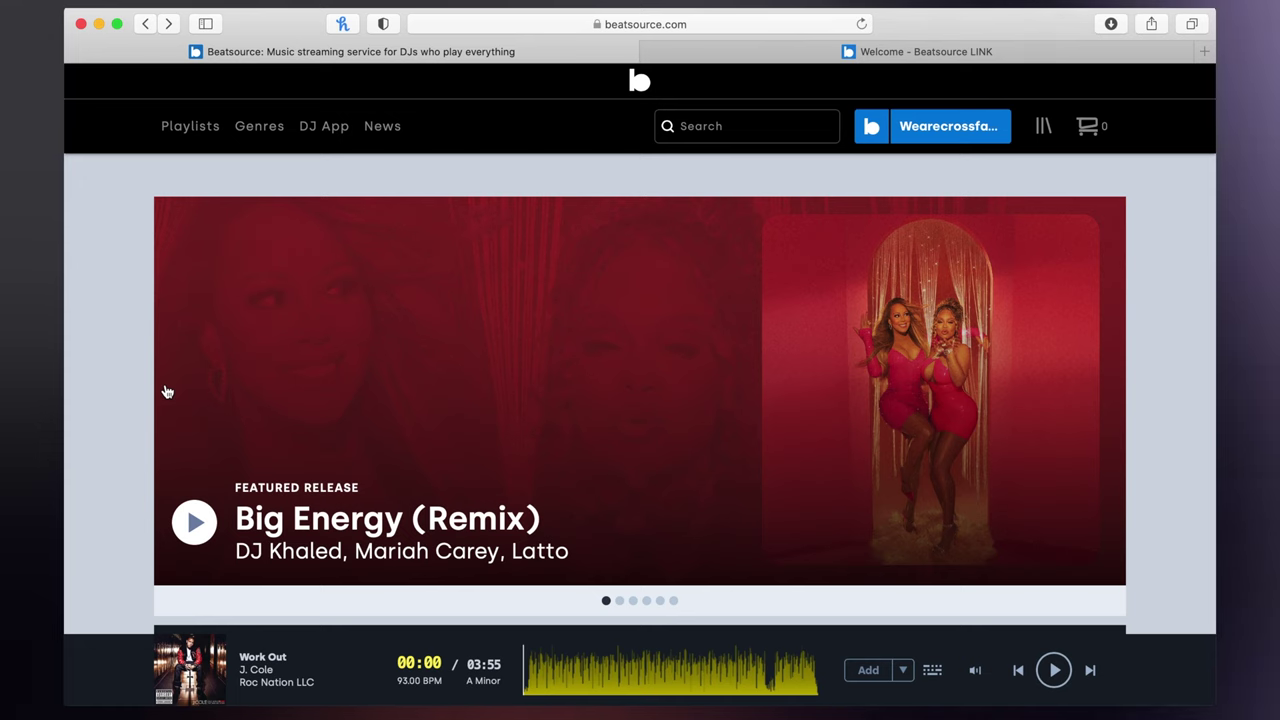
scroll(114, 384, "down", 1)
scroll(114, 384, "down", 4)
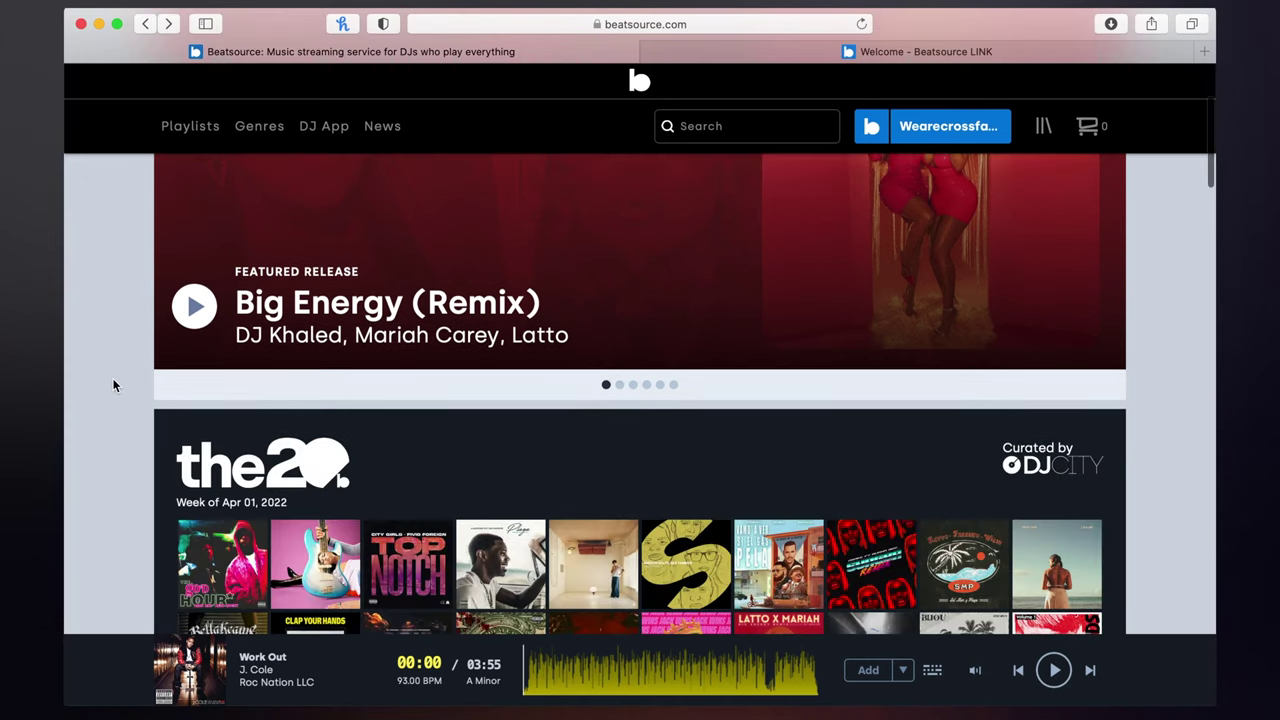
scroll(114, 384, "down", 2)
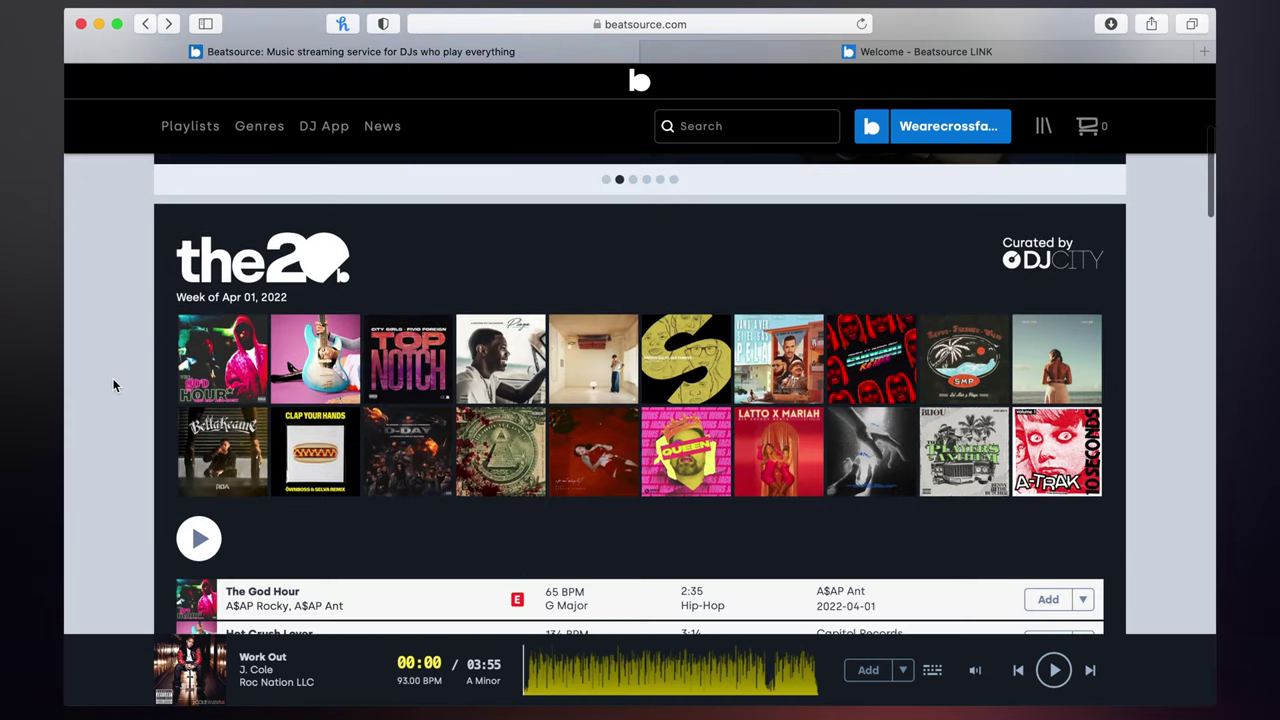
scroll(114, 384, "down", 2)
scroll(114, 384, "down", 2)
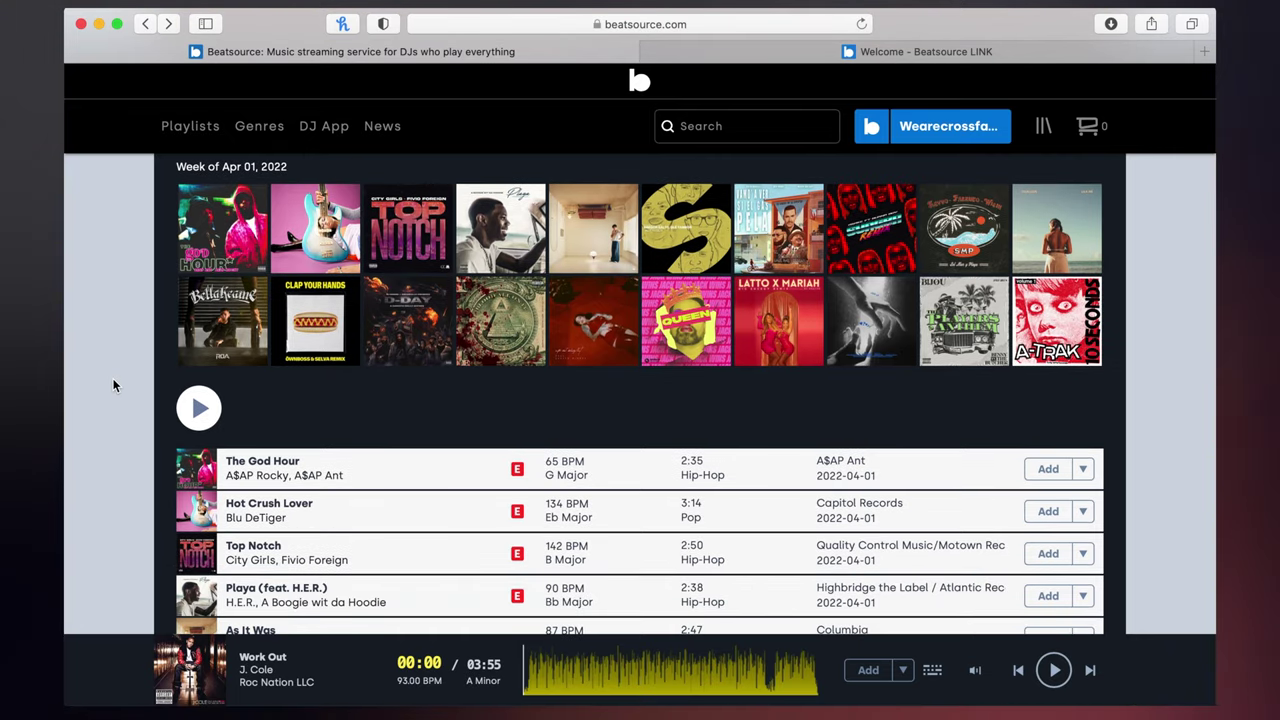
scroll(114, 384, "down", 7)
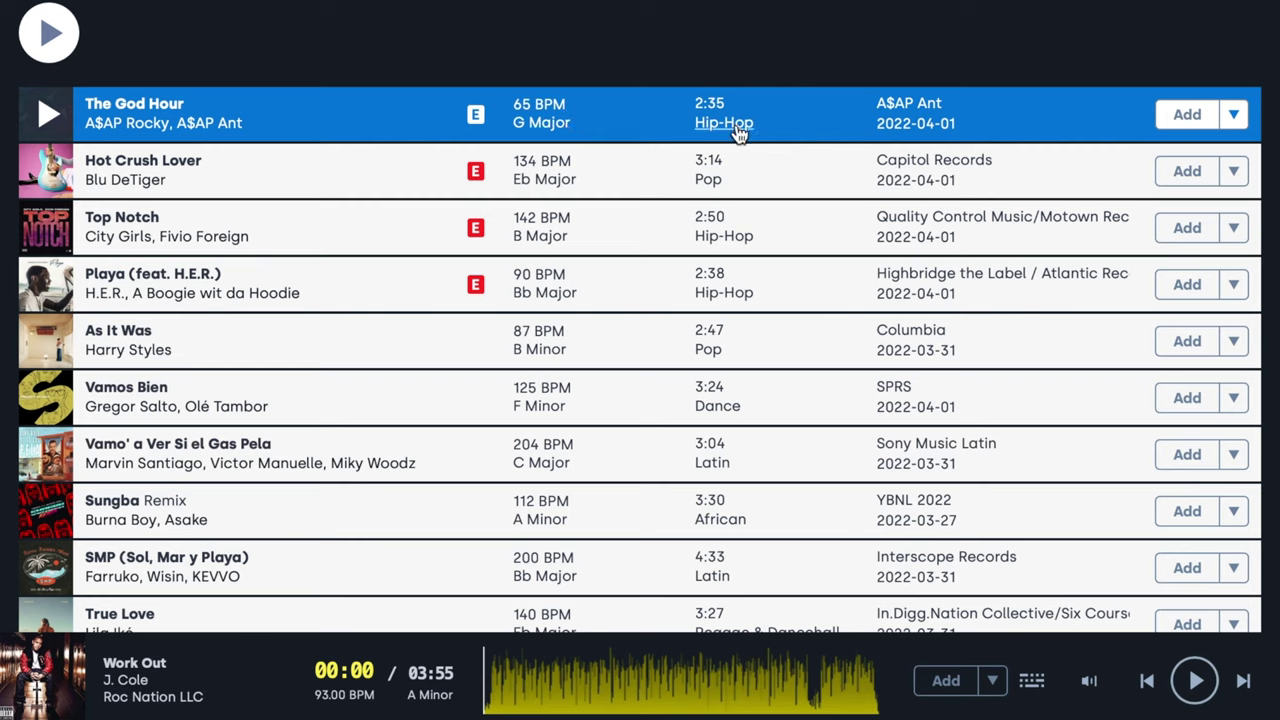
Step: Try adding 'The God Hour' and view its Add dropdown options
left_click(1187, 114)
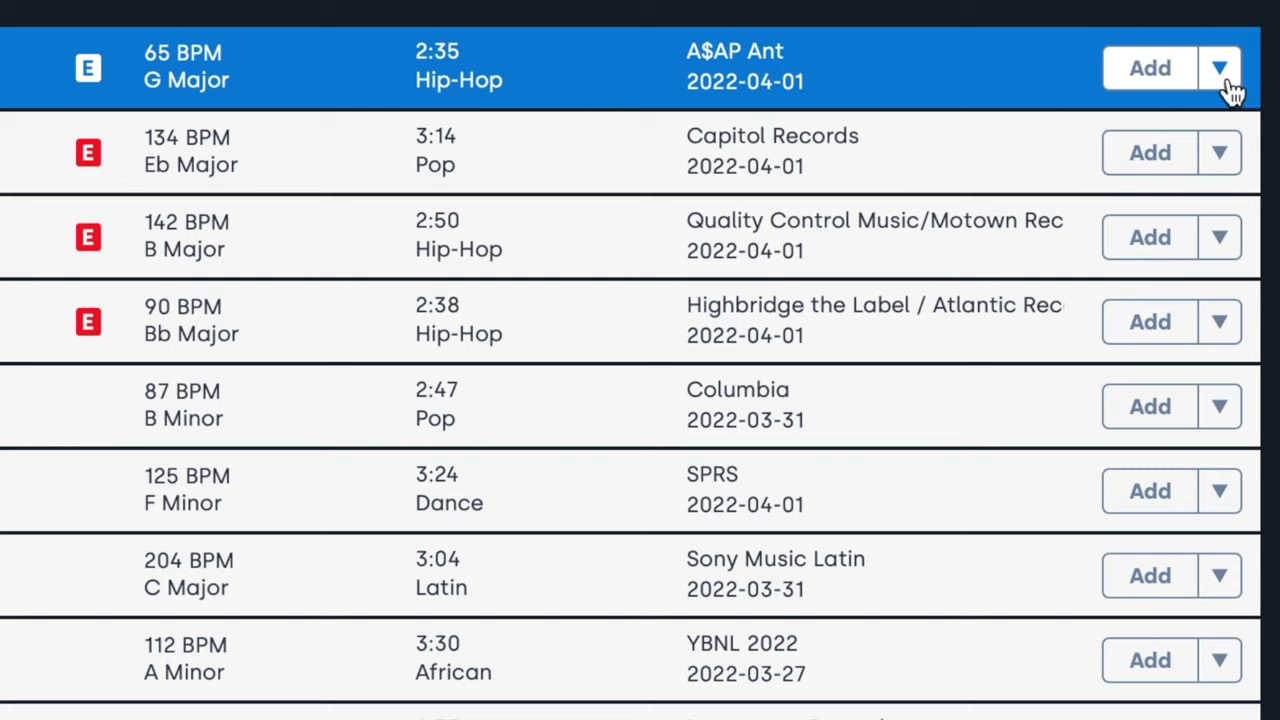
left_click(1226, 82)
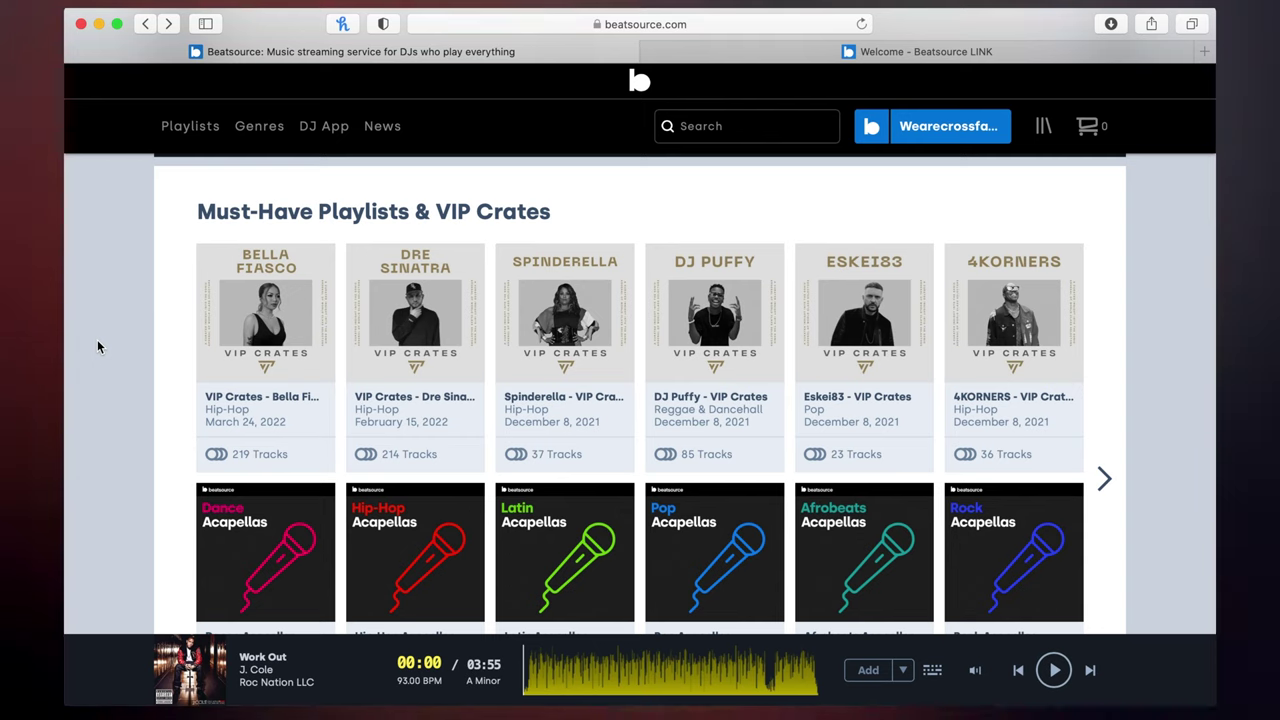
Step: Browse the VIP crates, Featured Playlists, Top 10 and New Releases, returning to Hip-Hop Top Picks
mouse_move(213, 363)
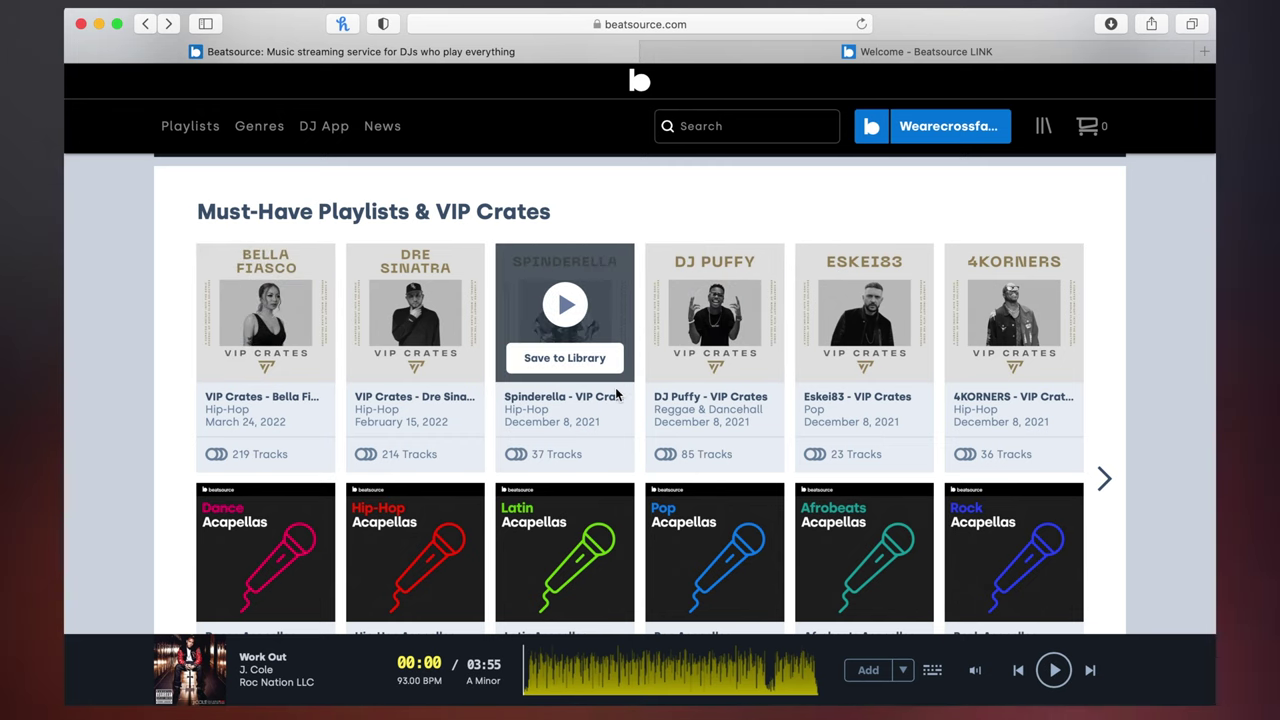
mouse_move(810, 378)
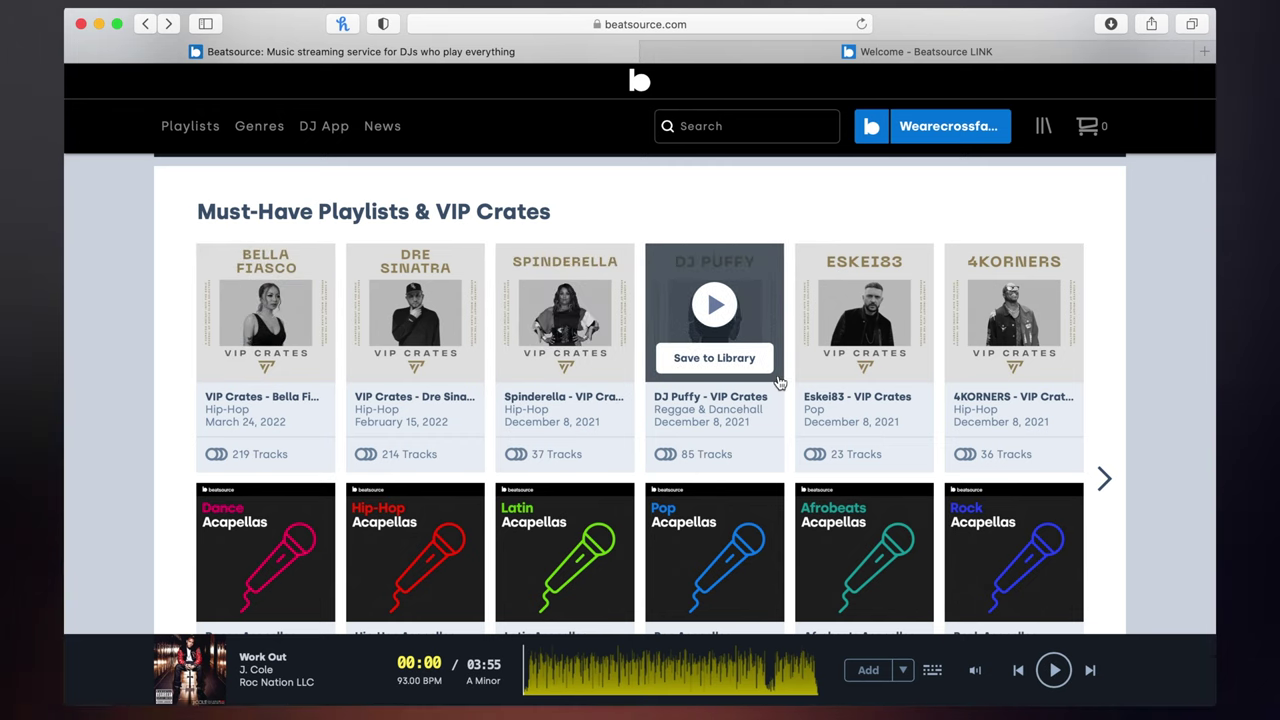
scroll(156, 426, "down", 3)
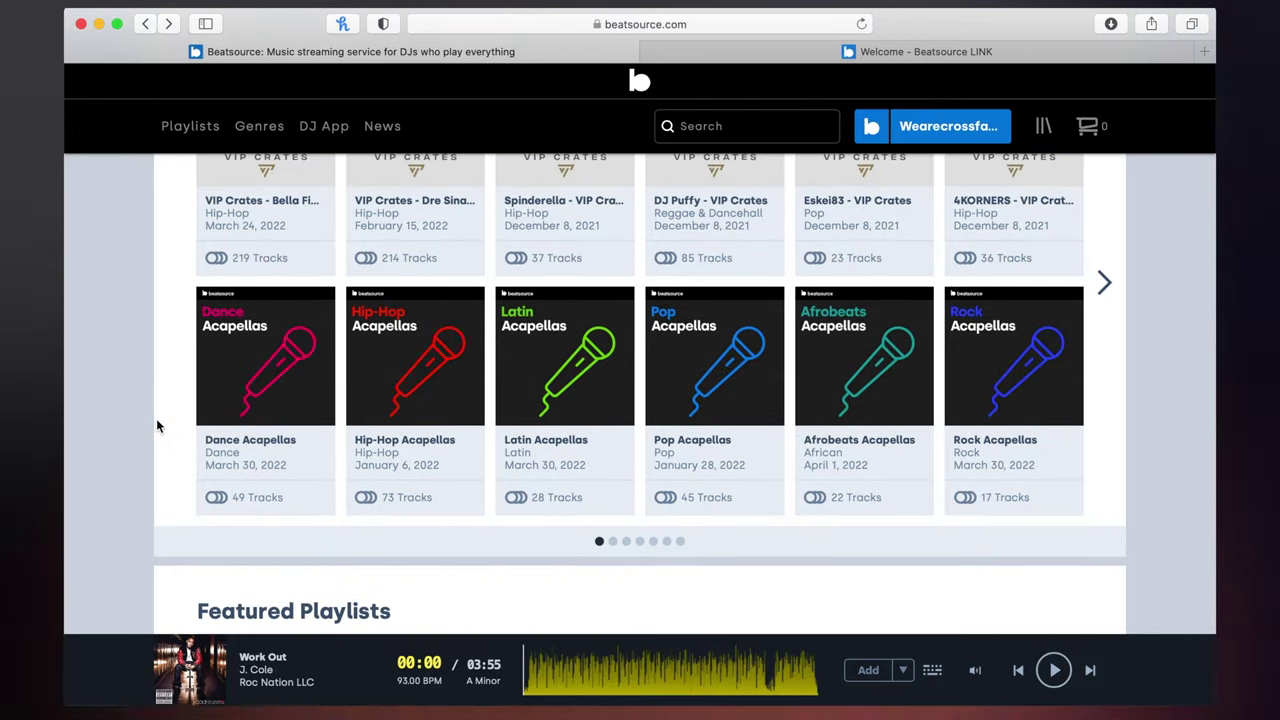
scroll(151, 429, "down", 6)
scroll(151, 422, "down", 2)
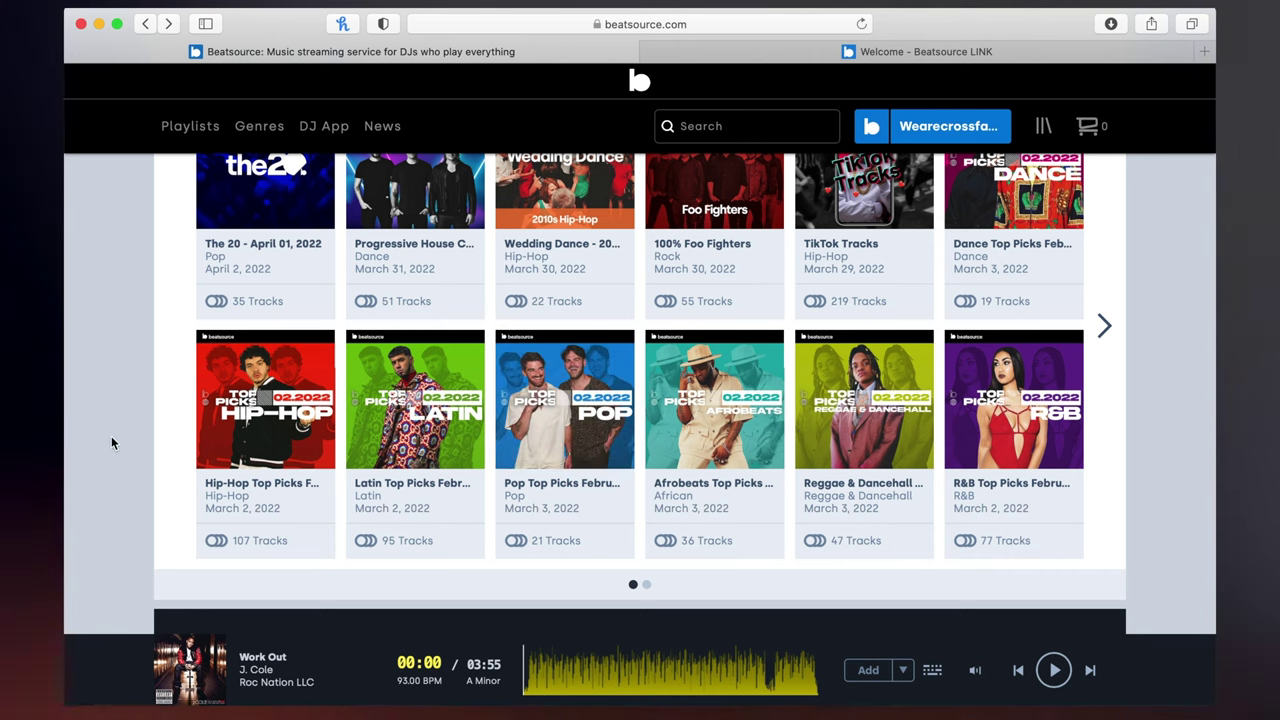
scroll(112, 442, "down", 5)
scroll(112, 442, "down", 2)
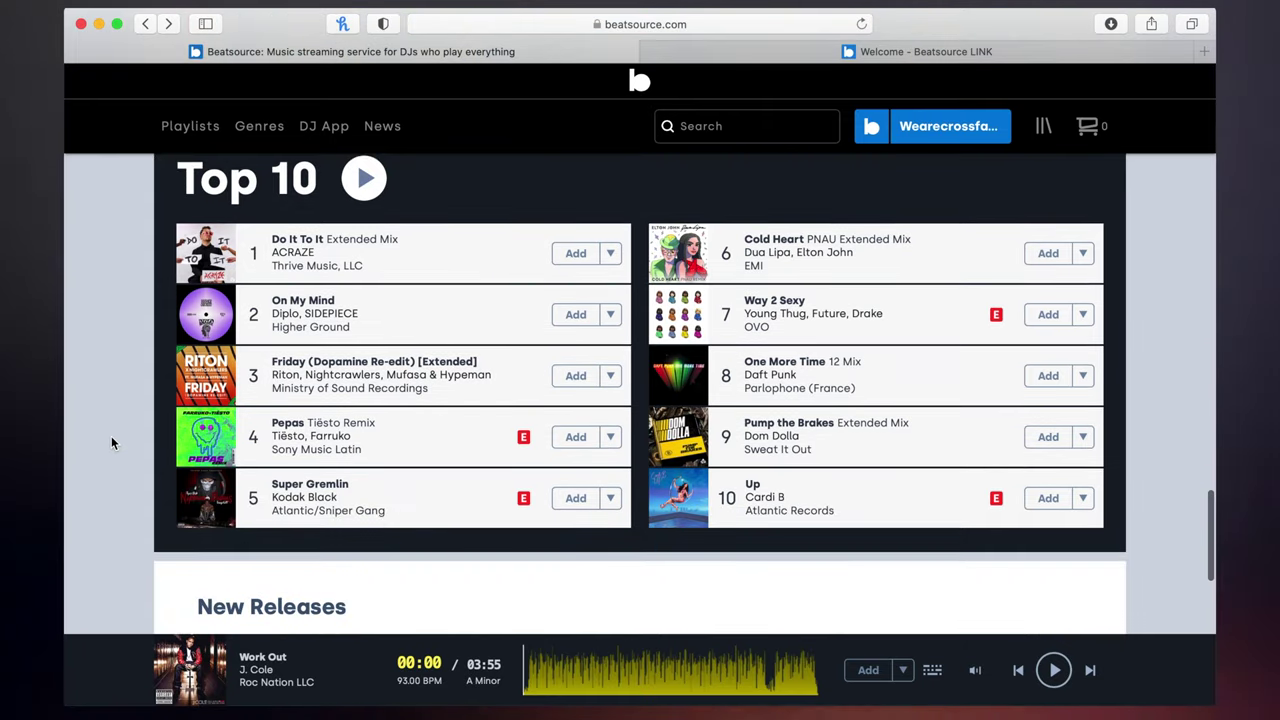
scroll(112, 442, "down", 3)
scroll(111, 443, "down", 3)
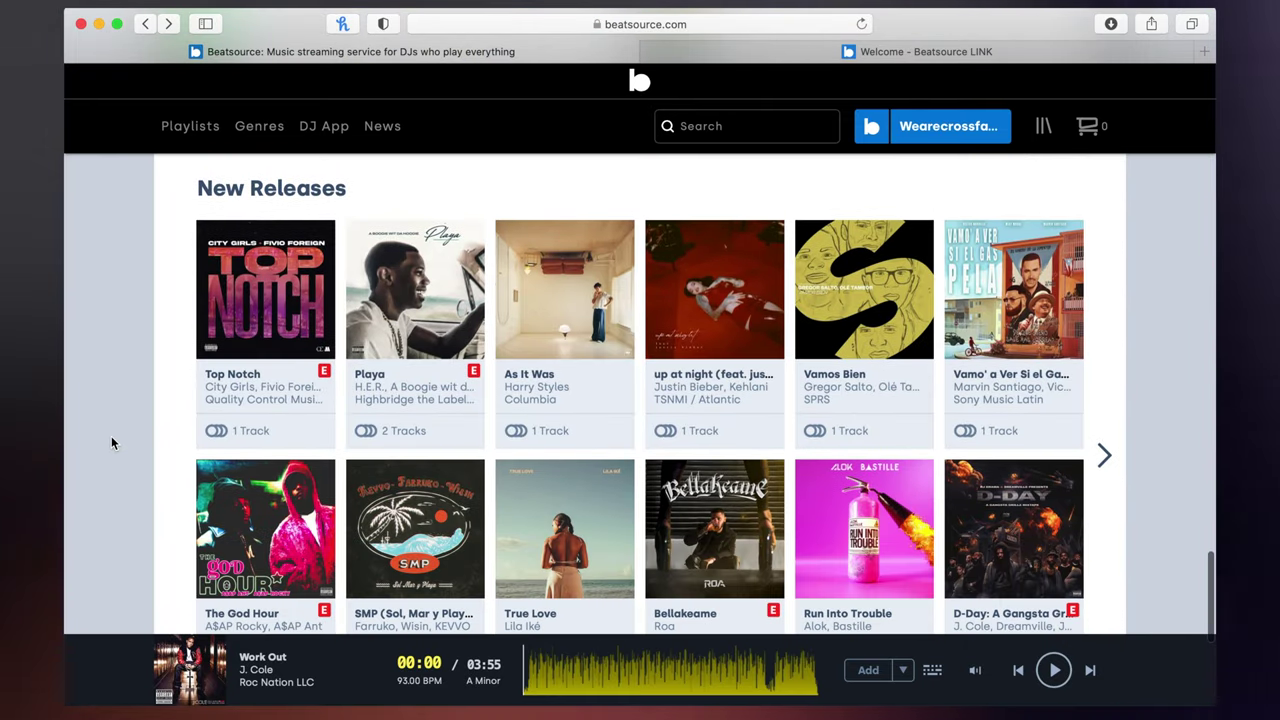
scroll(111, 440, "up", 5)
Step: Open the Hip-Hop Top Picks playlist and save all 107 tracks to the library
scroll(111, 440, "down", 3)
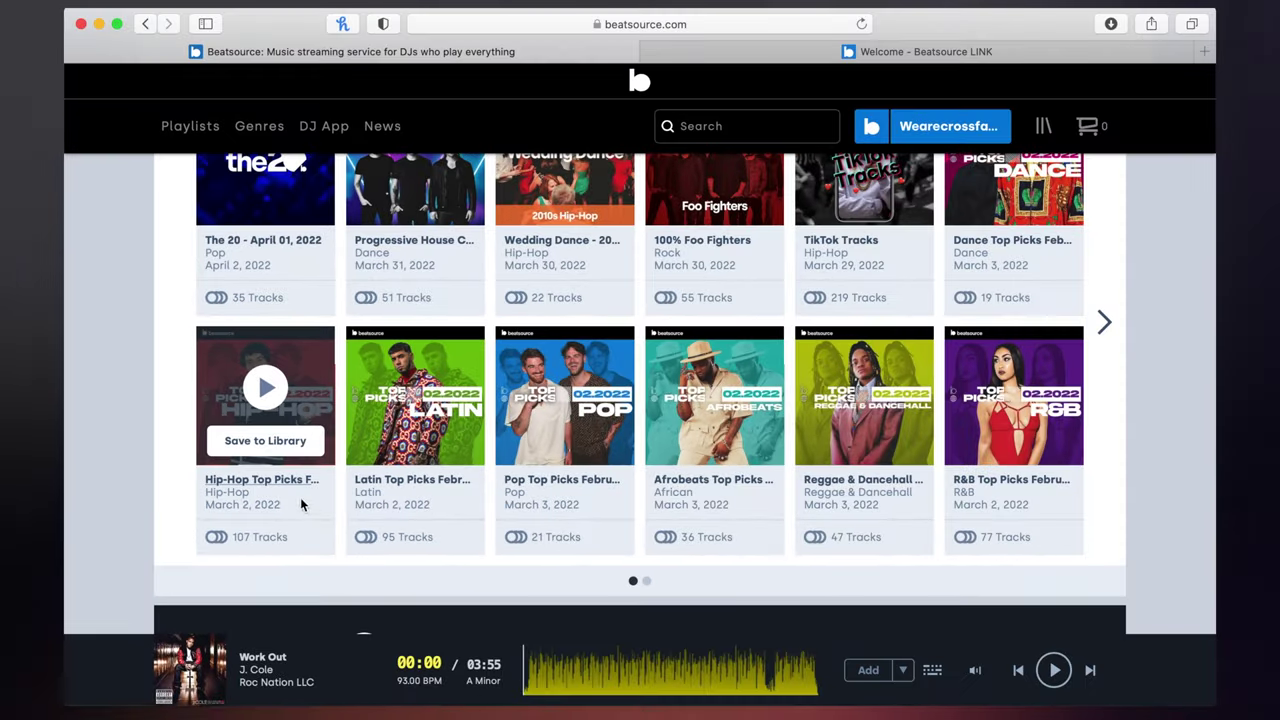
left_click(361, 473)
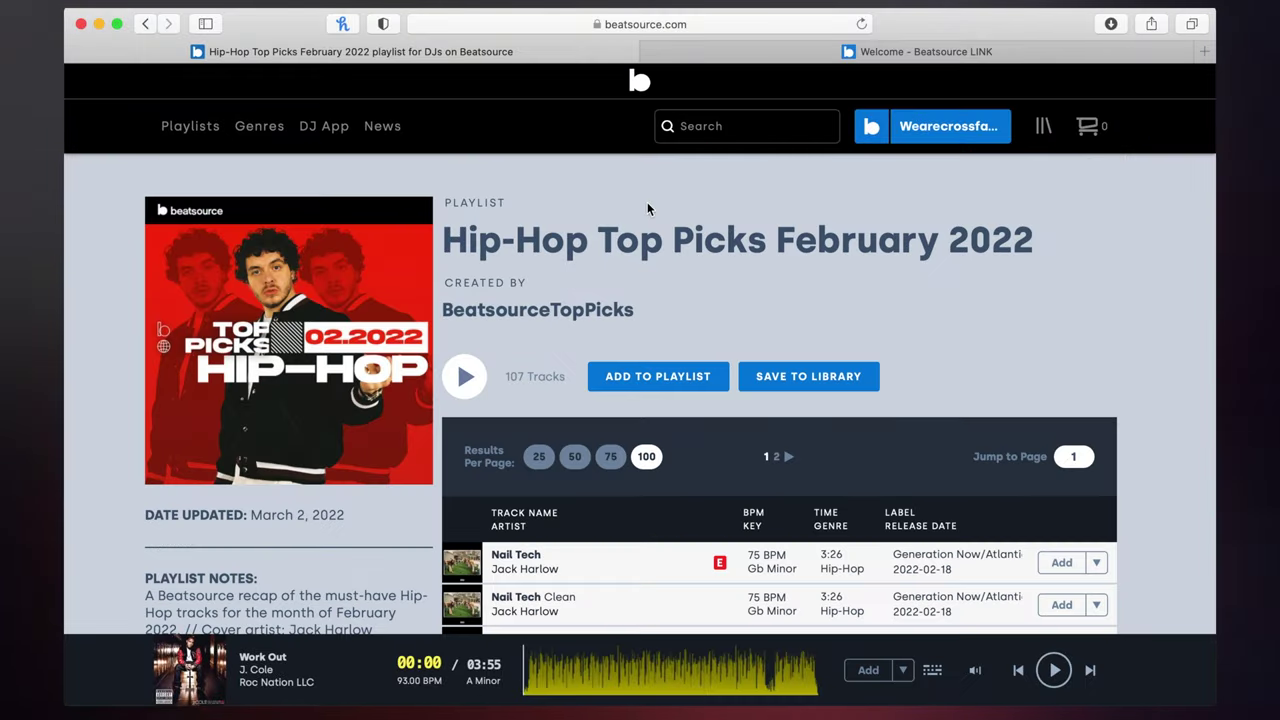
scroll(1086, 303, "down", 3)
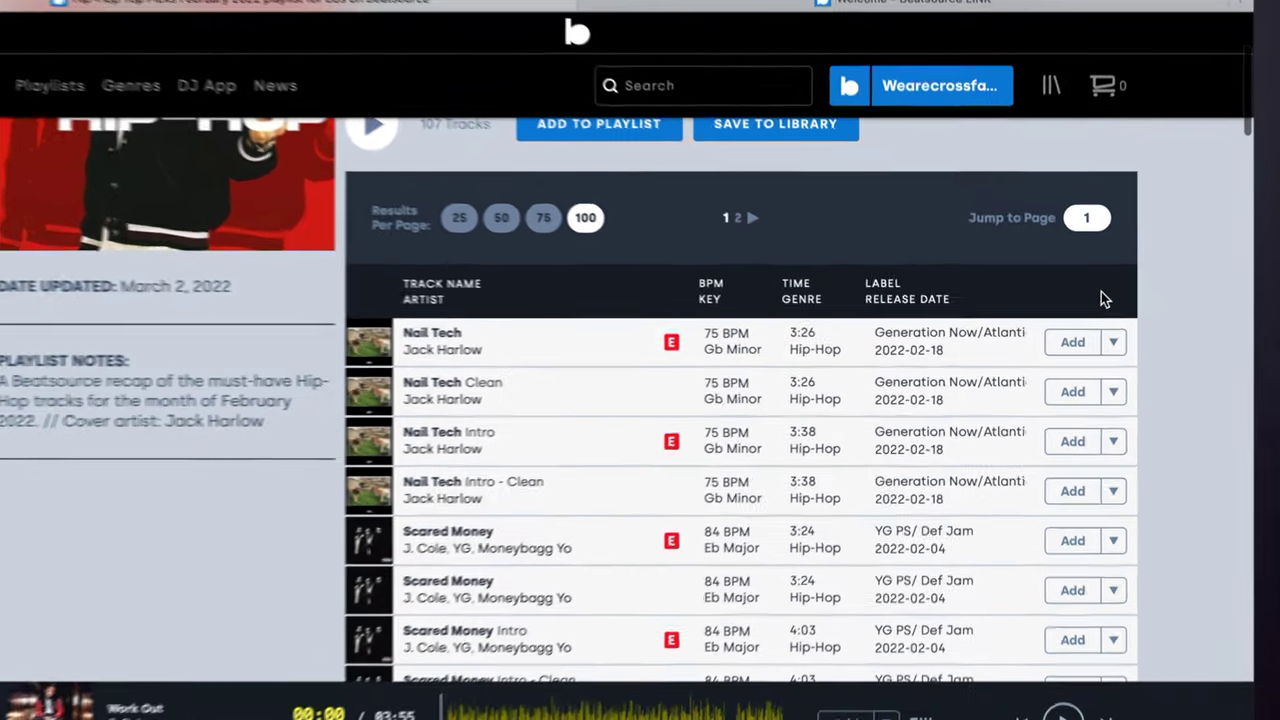
scroll(1077, 334, "down", 1)
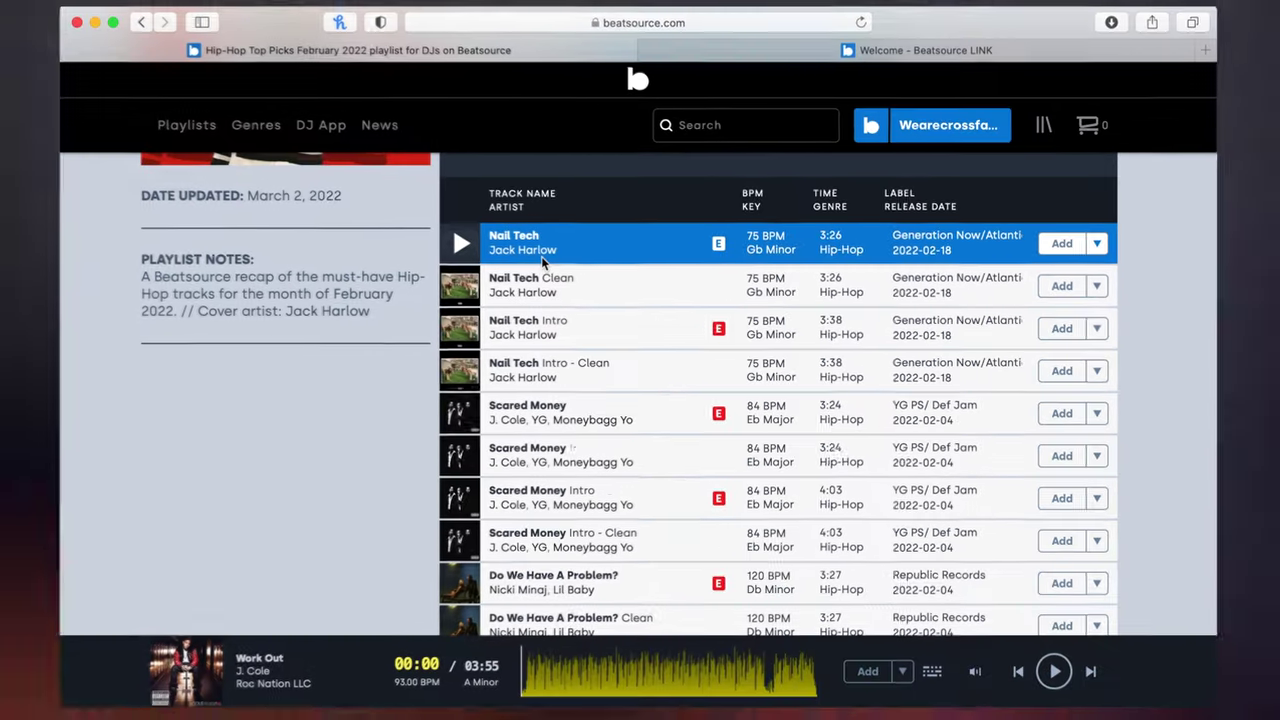
scroll(541, 256, "up", 2)
scroll(1020, 330, "up", 1)
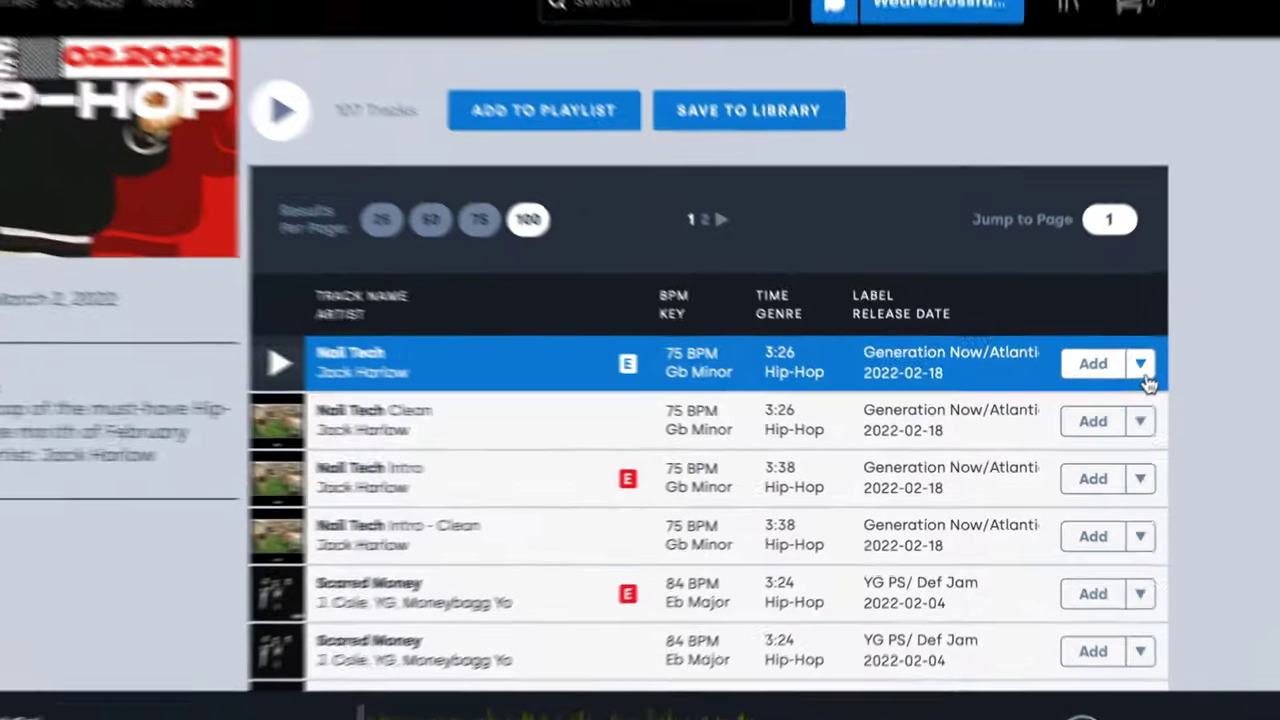
left_click(1097, 395)
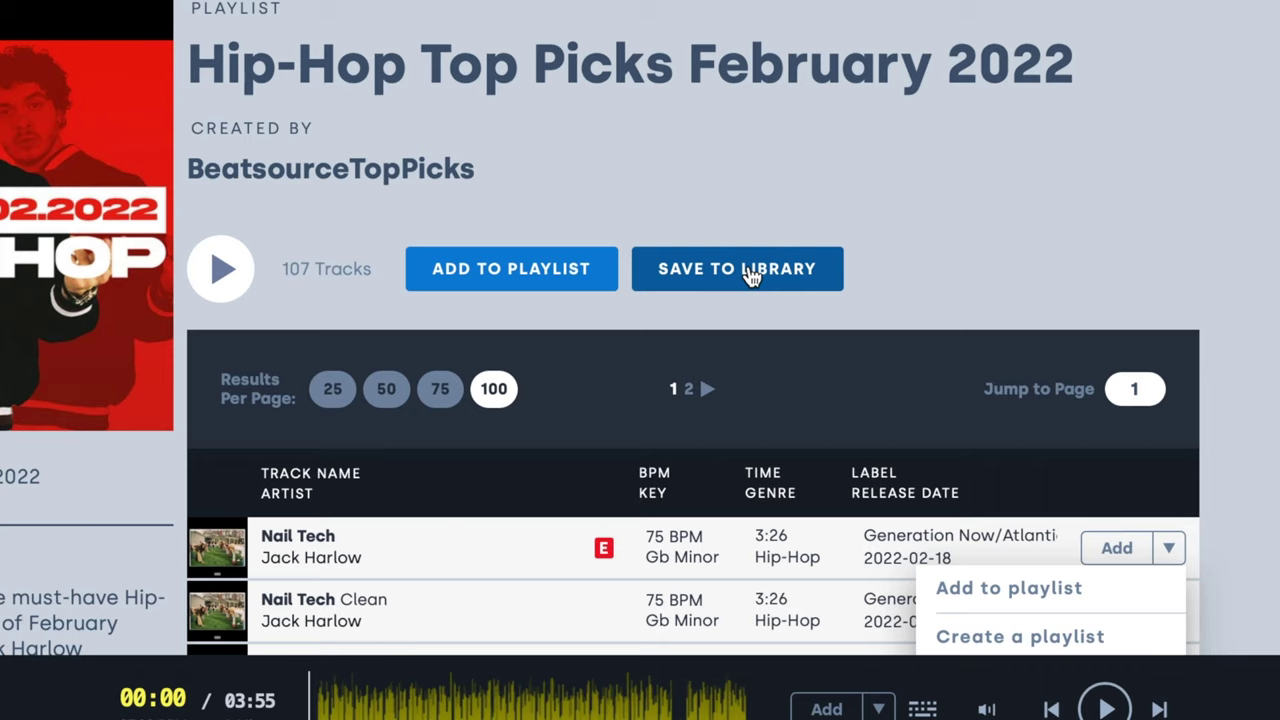
left_click(750, 275)
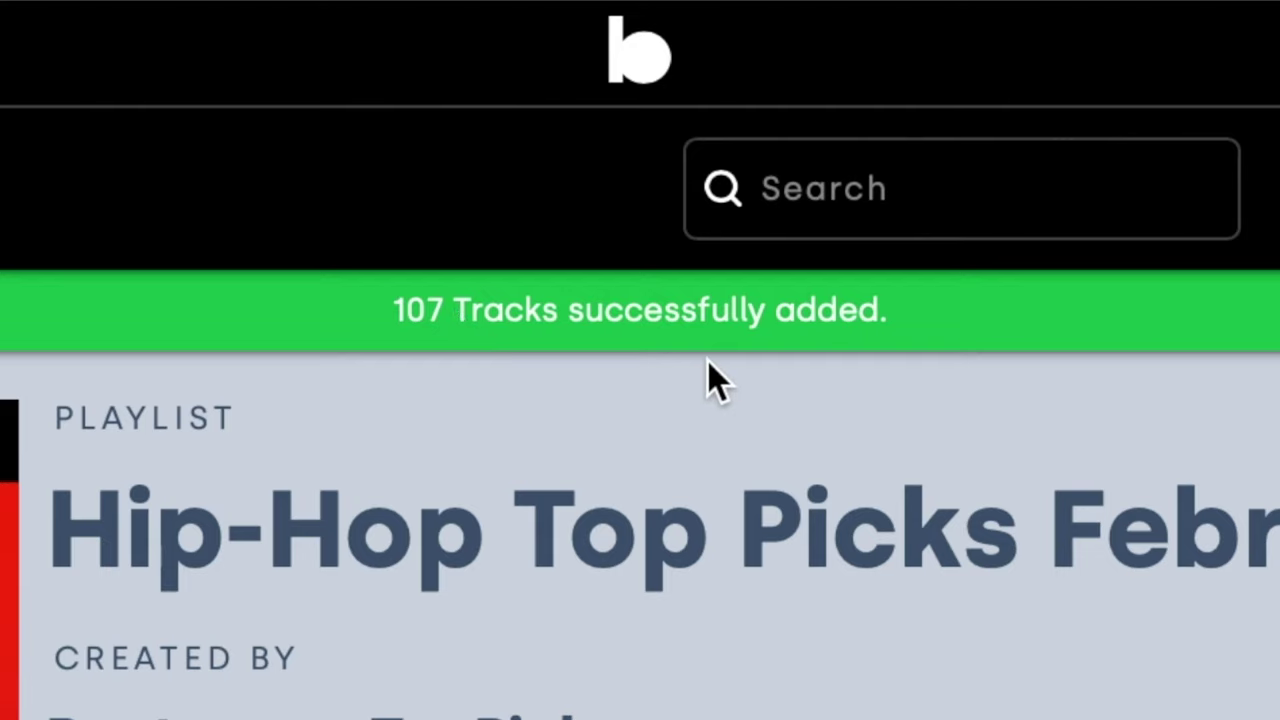
Step: Go to Downloads > Playlists and open Hip-Hop Top Picks February 2022 to review its tracks
left_click(906, 160)
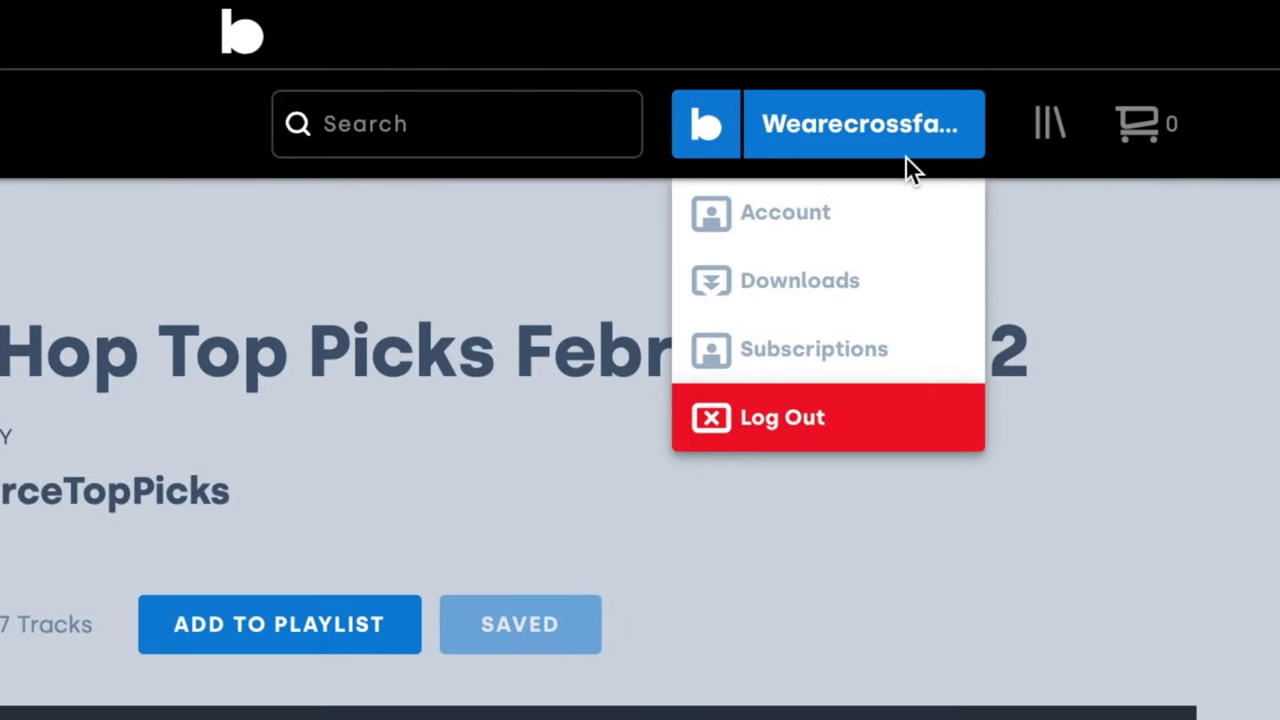
left_click(833, 281)
left_click(251, 427)
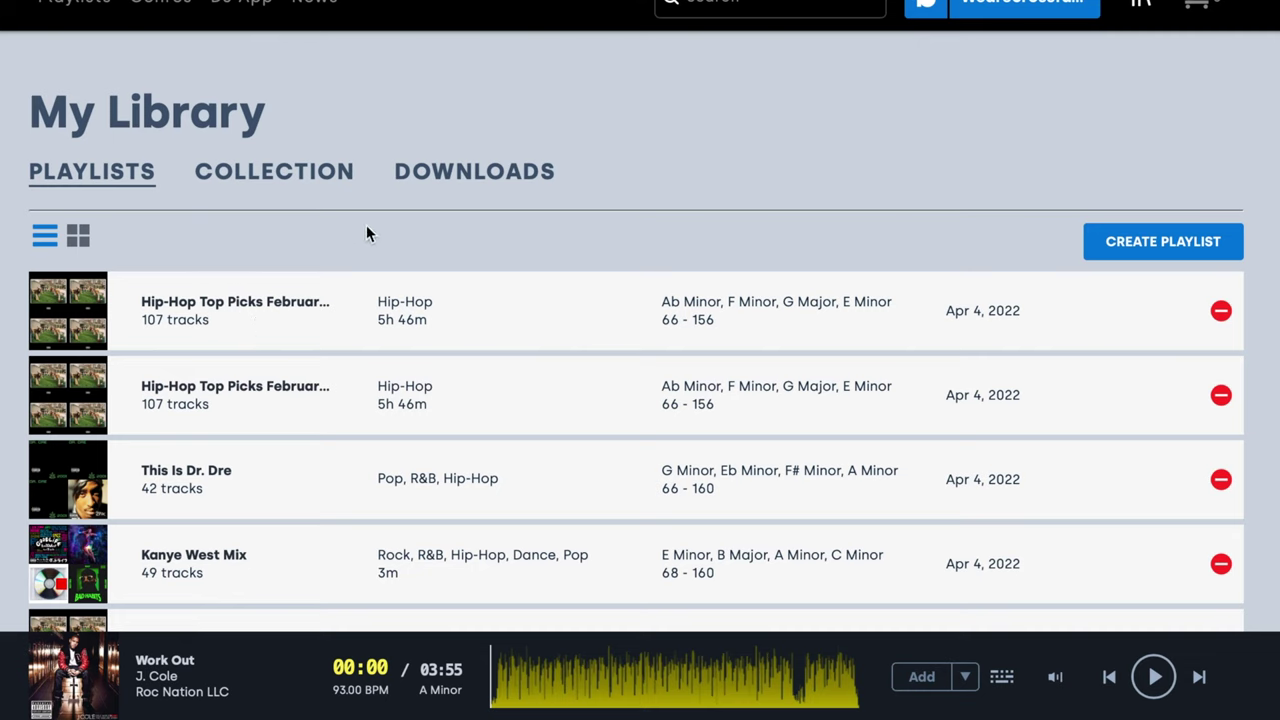
left_click(197, 332)
scroll(583, 356, "down", 2)
scroll(583, 356, "down", 6)
scroll(583, 356, "up", 6)
scroll(585, 364, "up", 2)
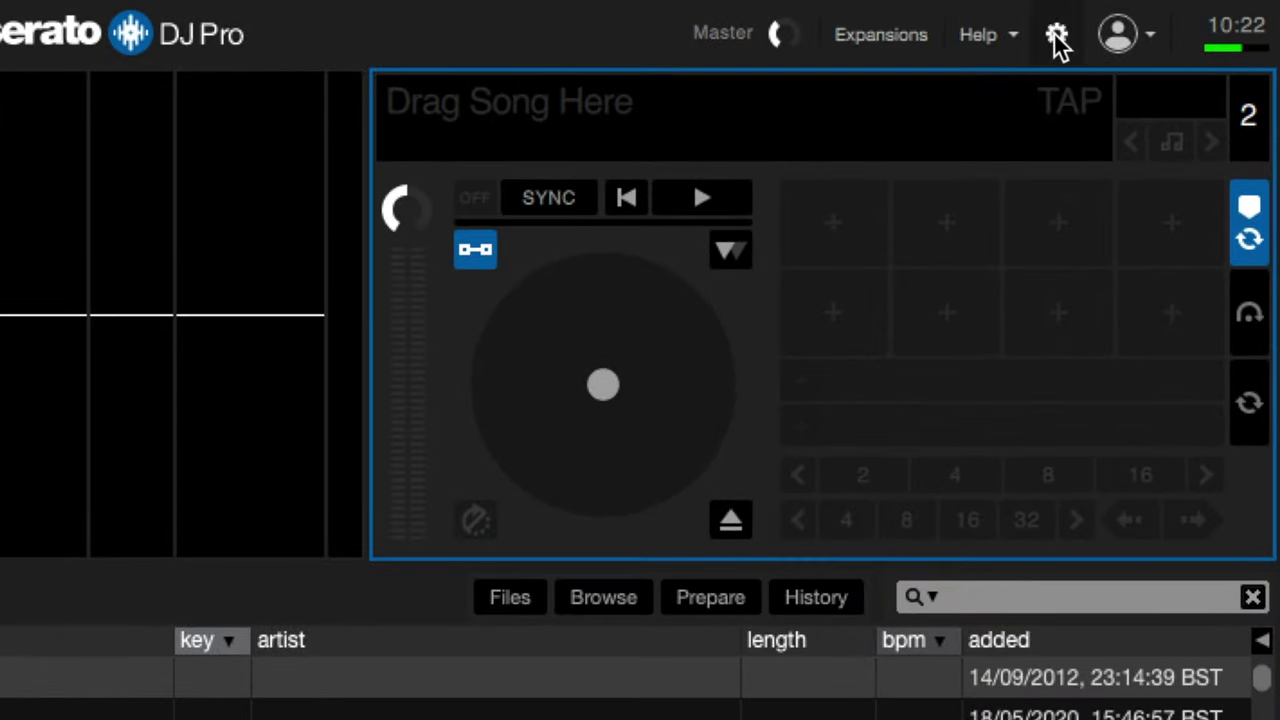
Step: Enable Show Streaming Services in Serato's Library + Display setup, with Beatsource as the service
left_click(1057, 36)
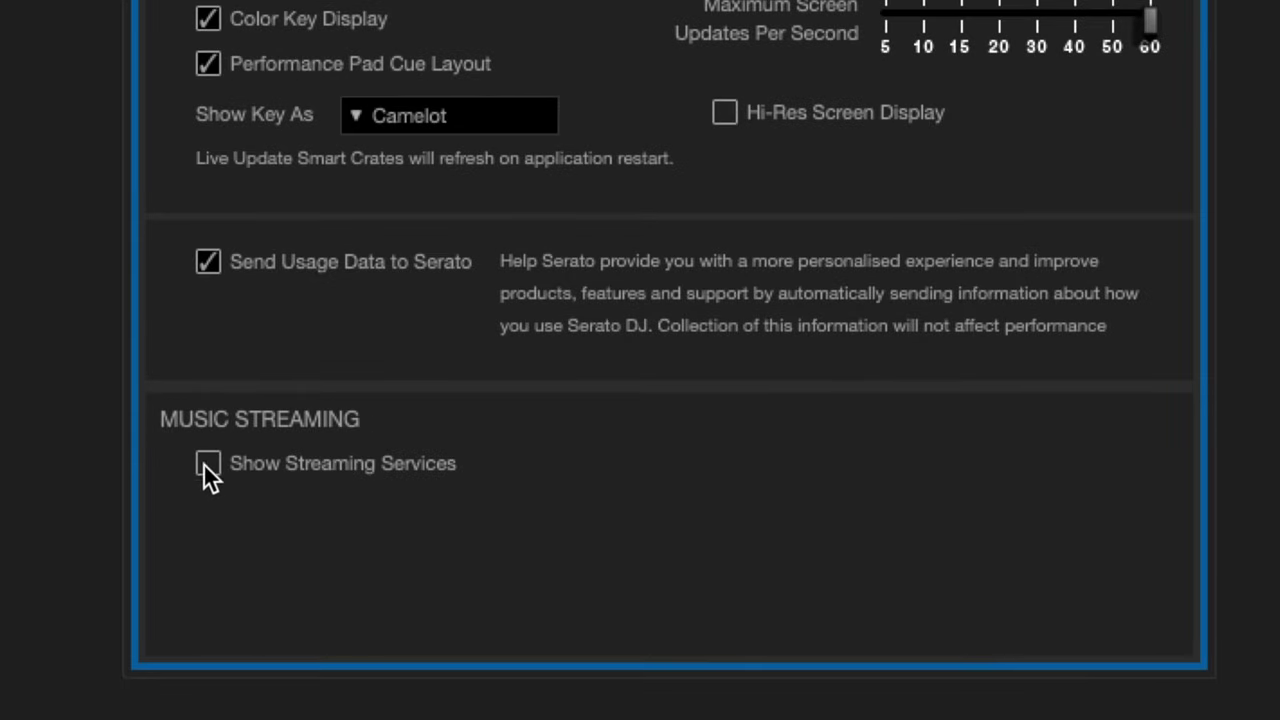
left_click(207, 464)
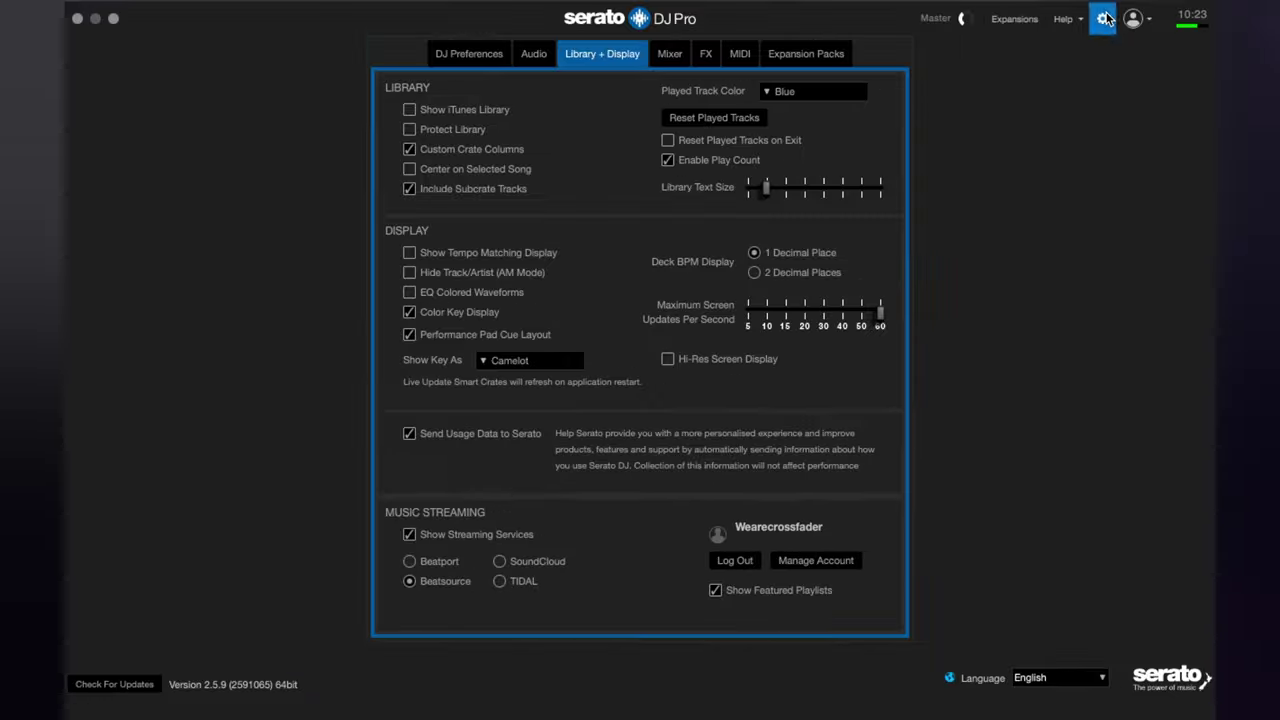
Step: Expand Beatsource in the crate panel and browse the African, Dance, Hip-Hop and Latin Top Tracks crates
left_click(1104, 18)
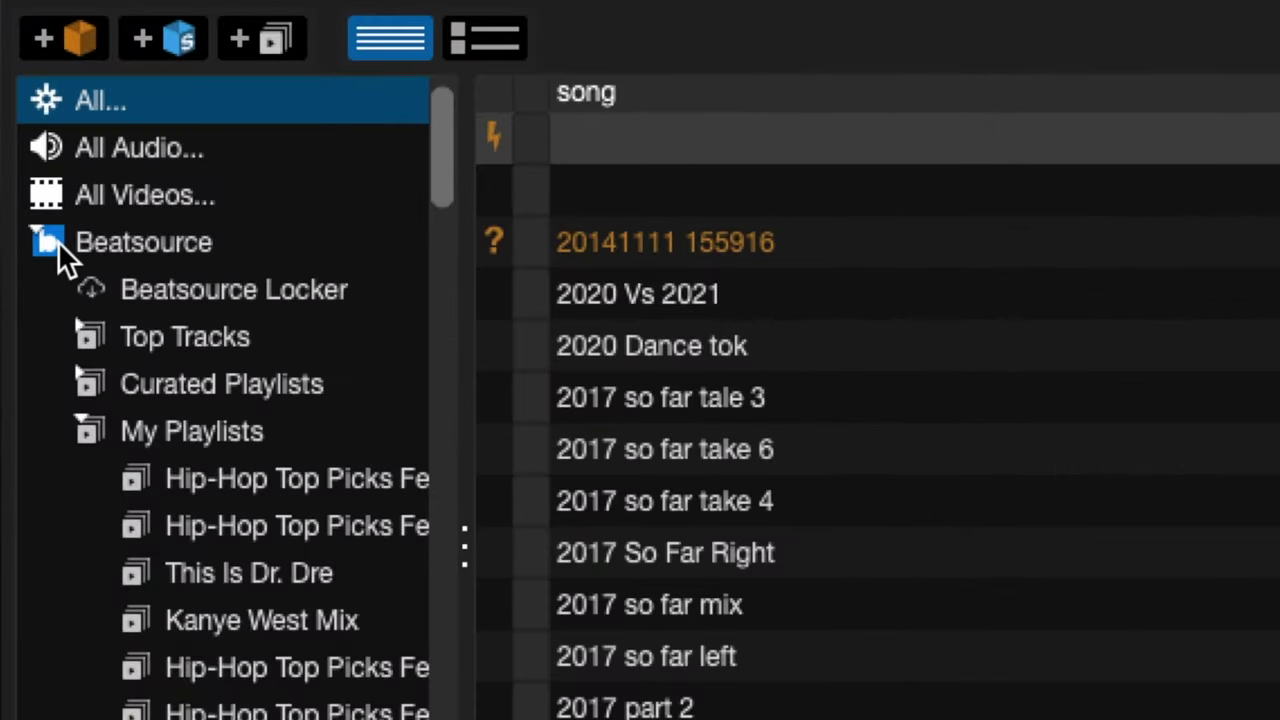
left_click(58, 241)
left_click(58, 241)
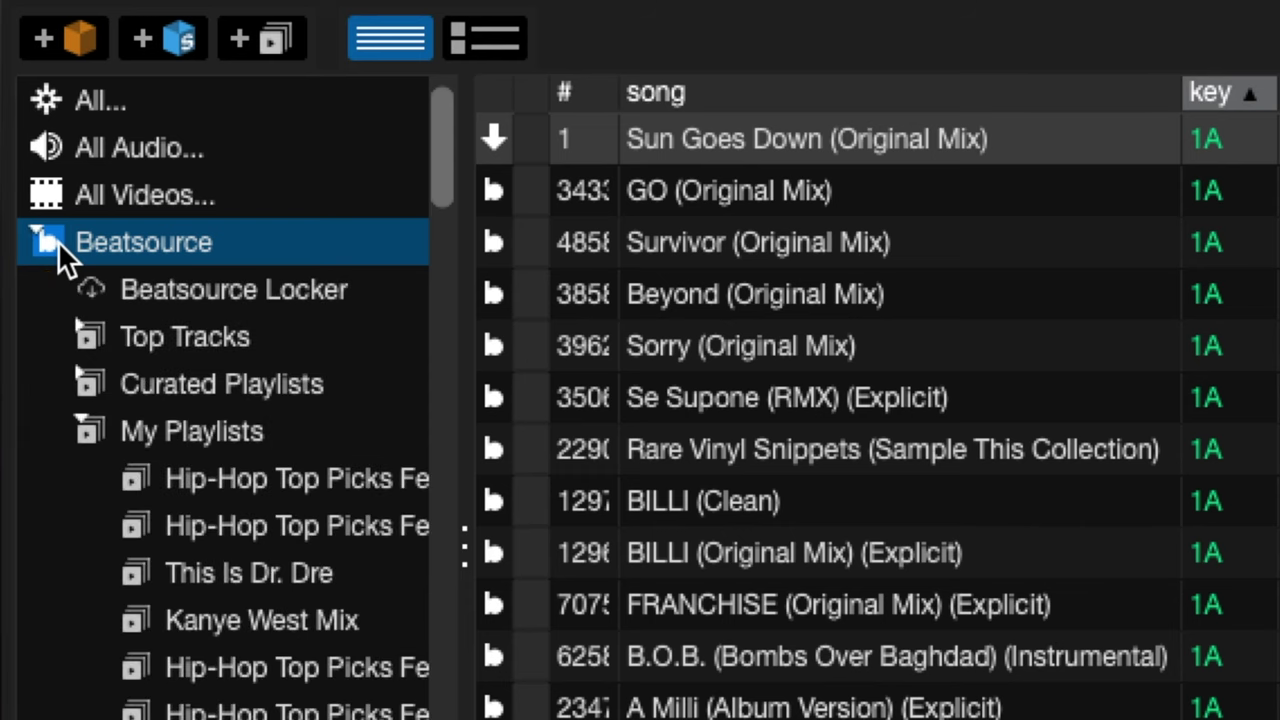
left_click(90, 425)
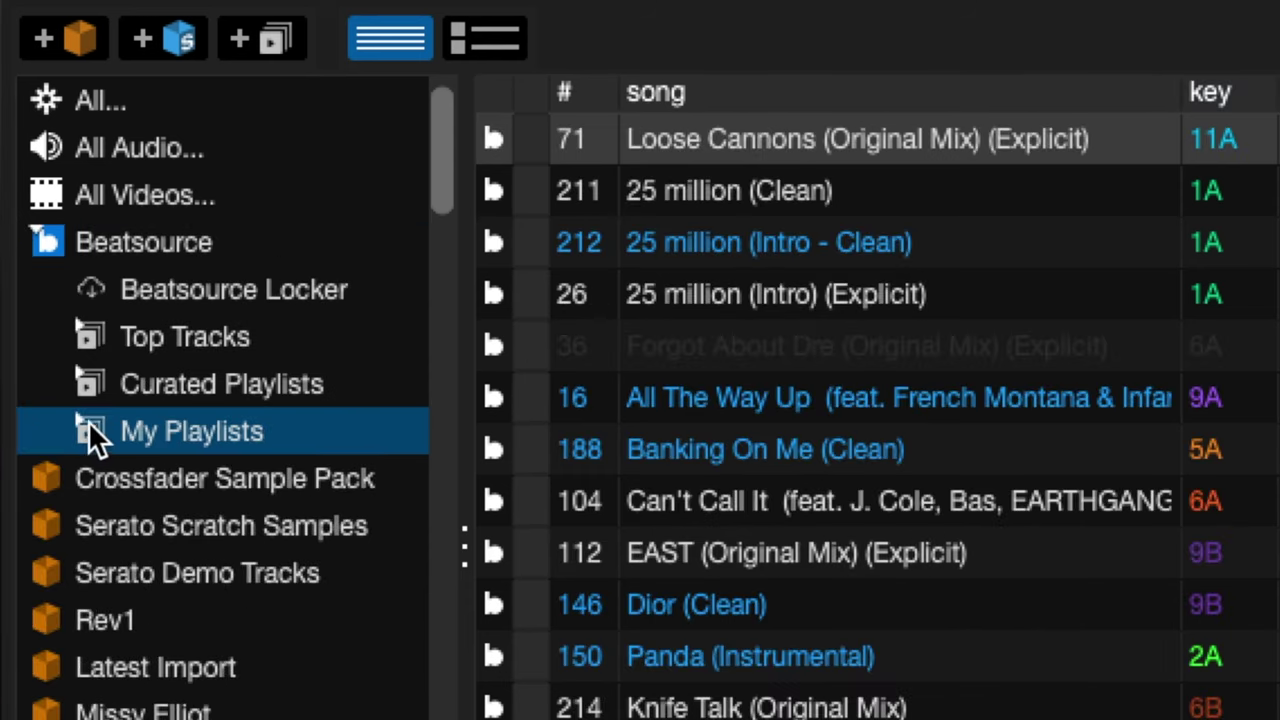
left_click(85, 345)
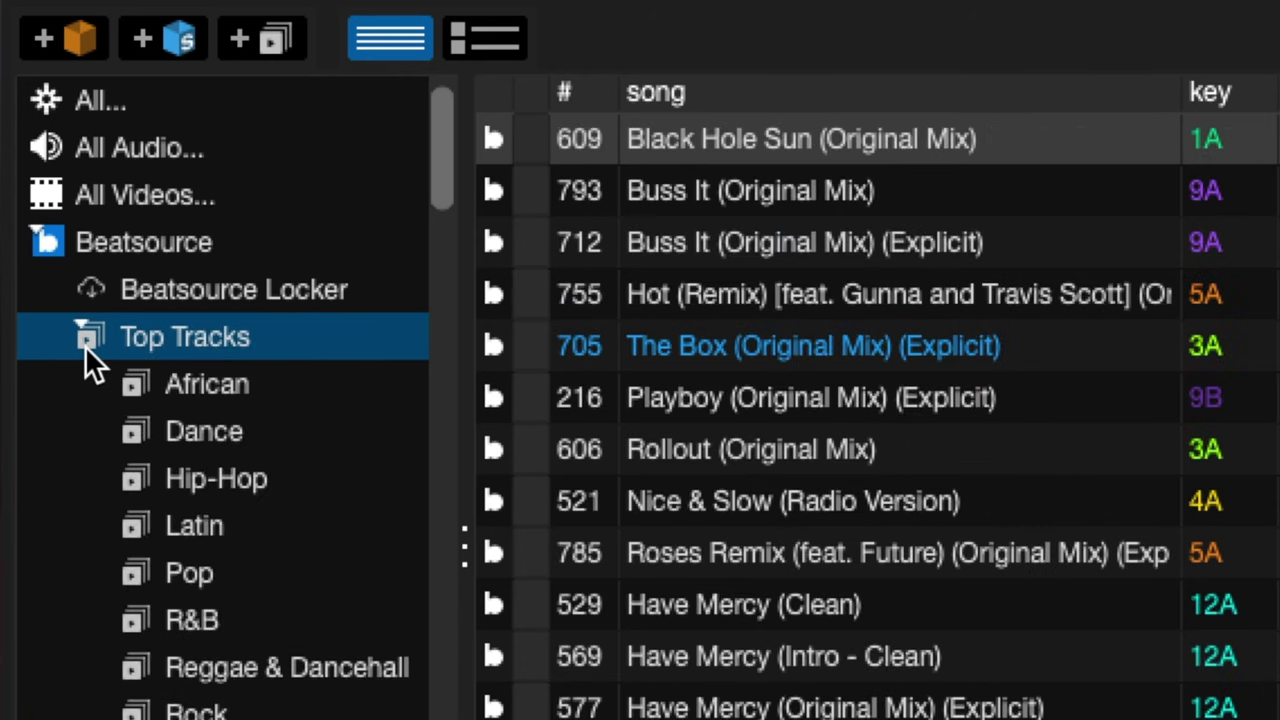
left_click(231, 390)
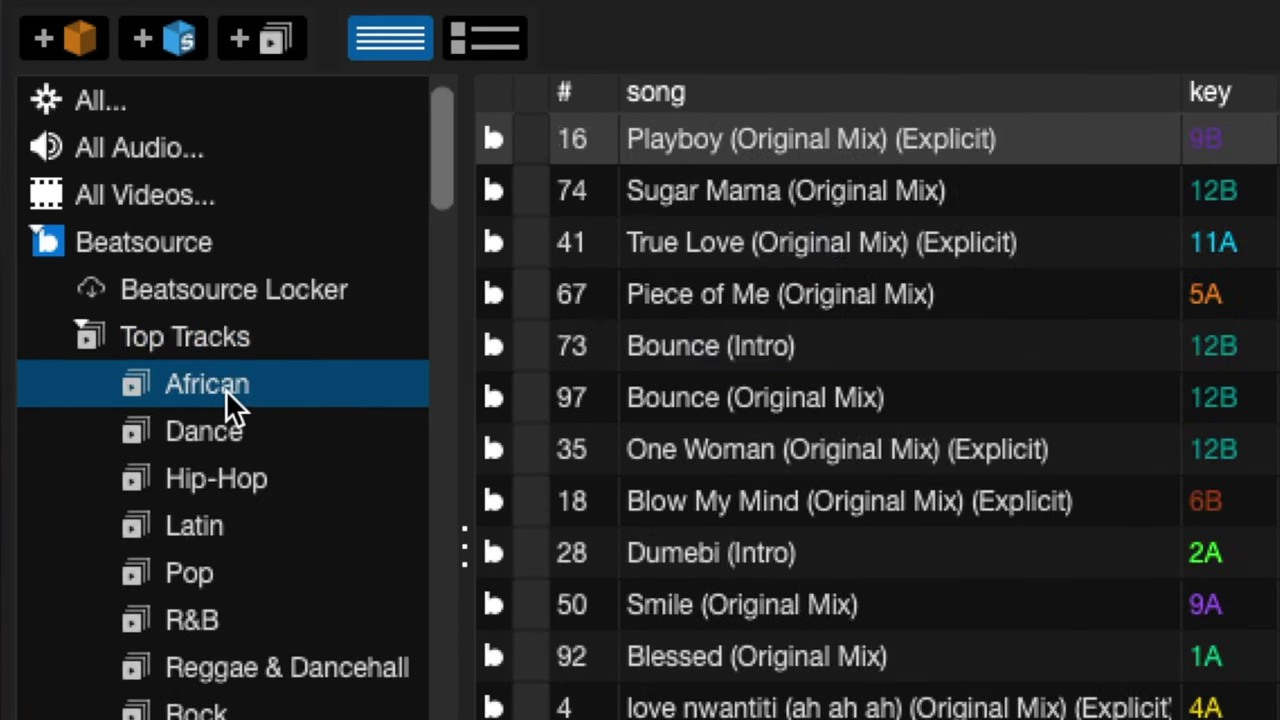
left_click(205, 441)
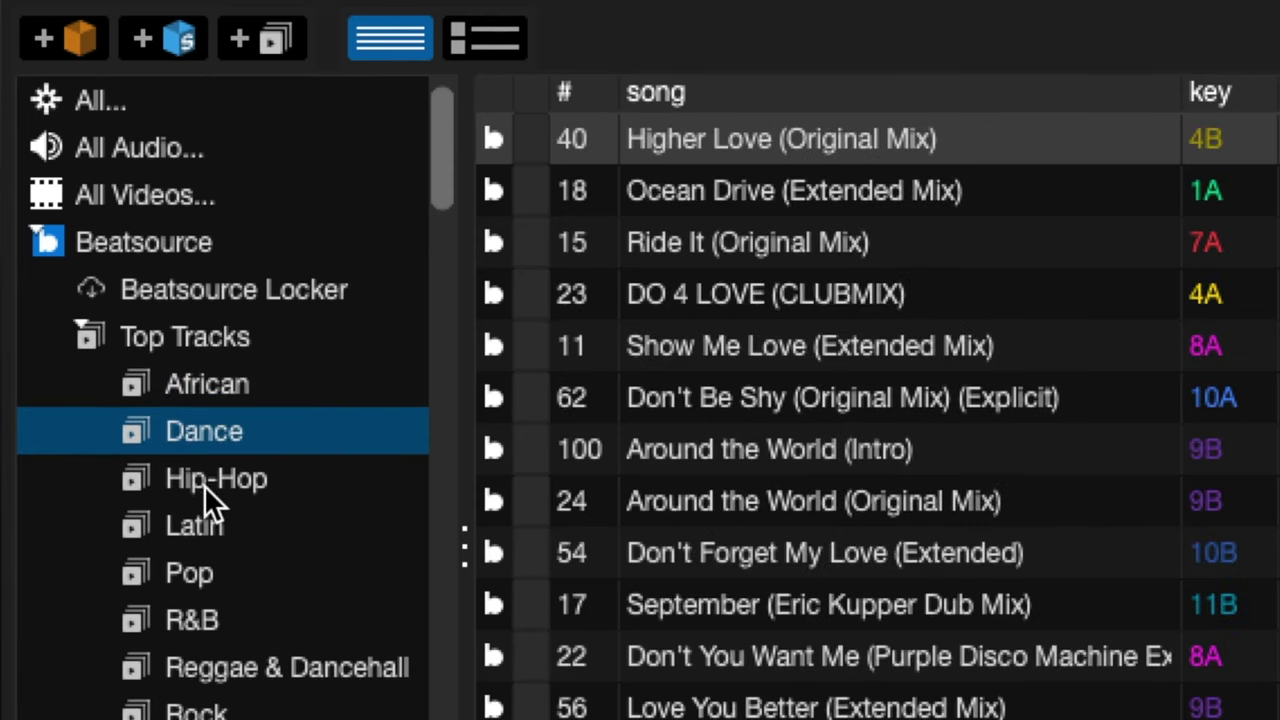
left_click(204, 484)
left_click(214, 520)
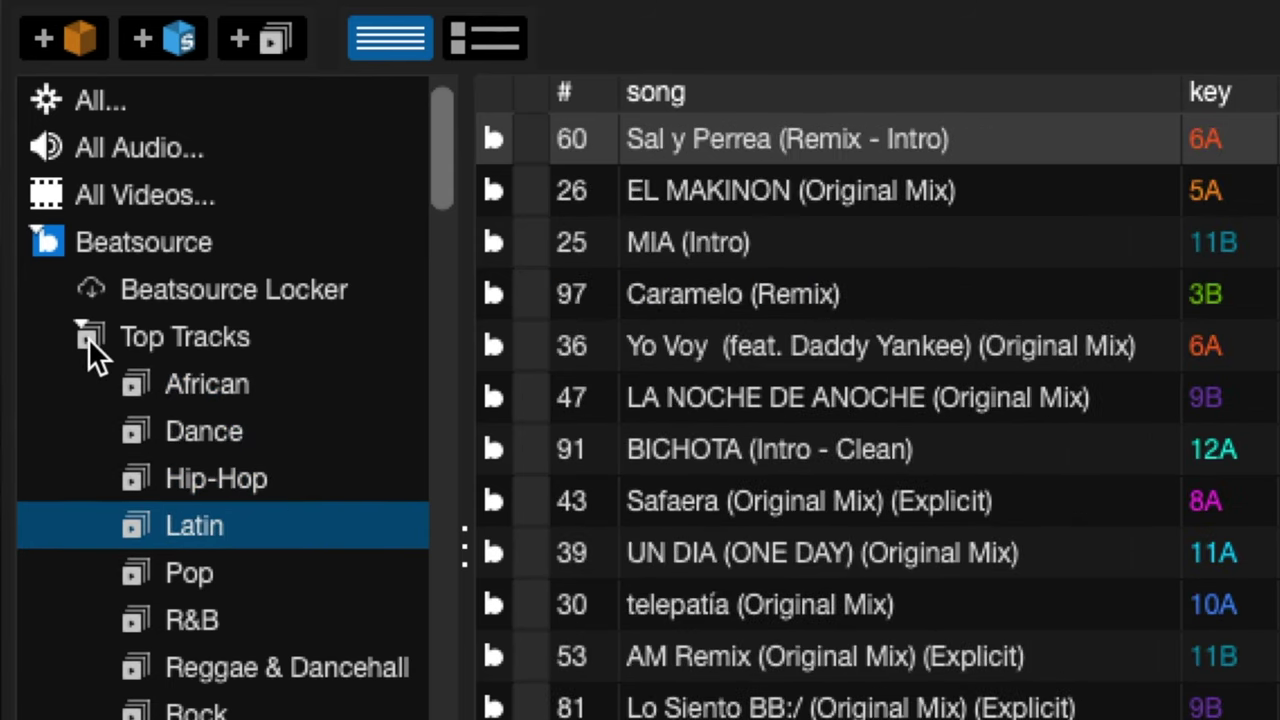
left_click(88, 337)
Step: Open the first Hip-Hop Top Picks playlist under My Playlists, sorted by the # column
left_click(83, 378)
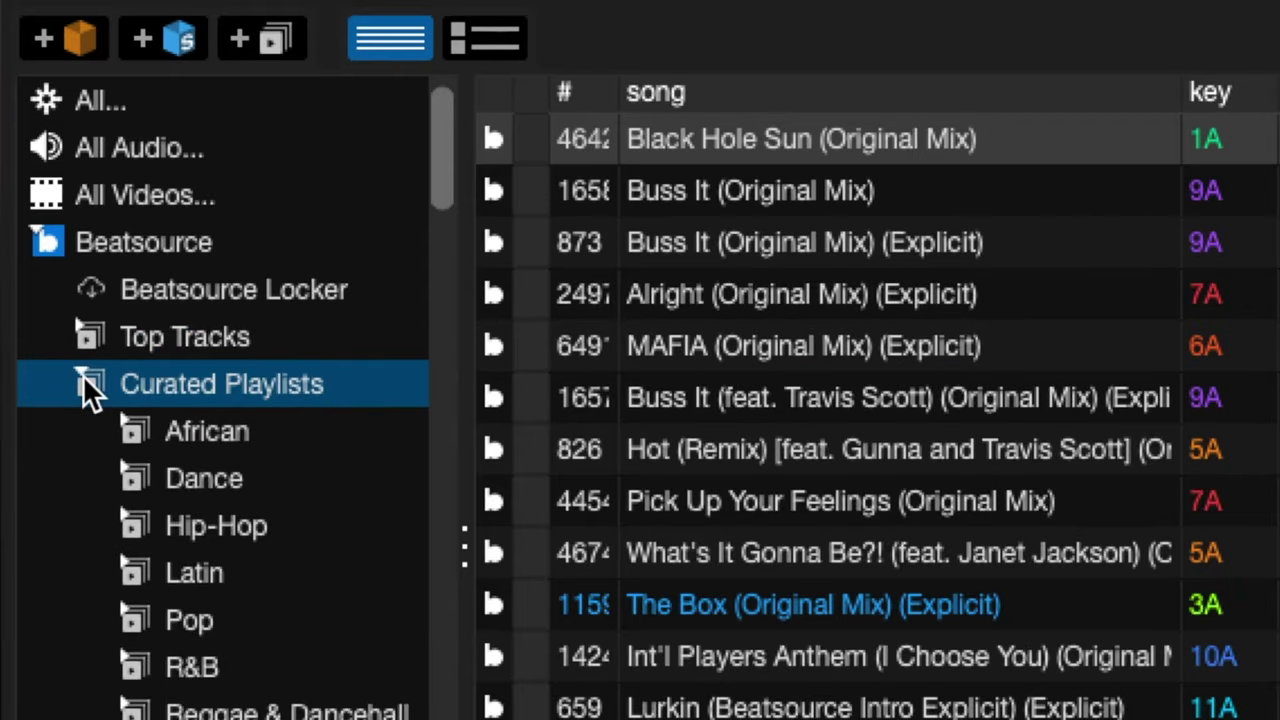
left_click(83, 382)
left_click(84, 430)
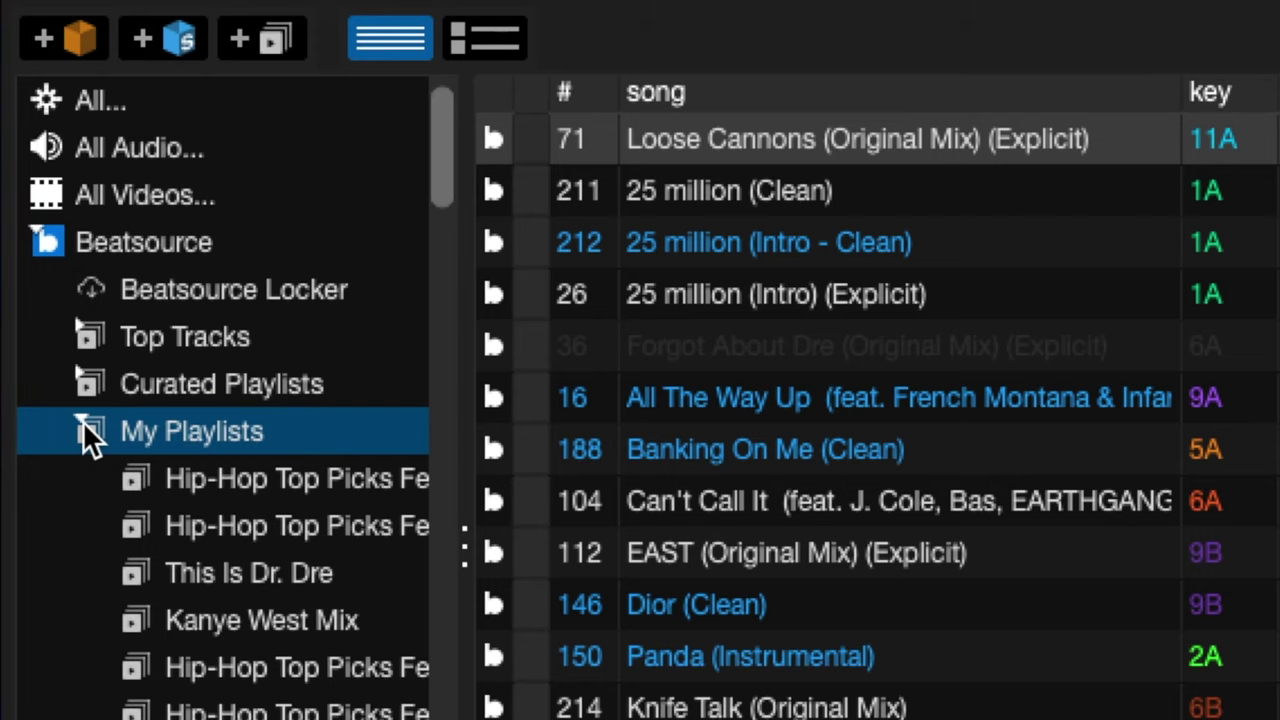
left_click(204, 476)
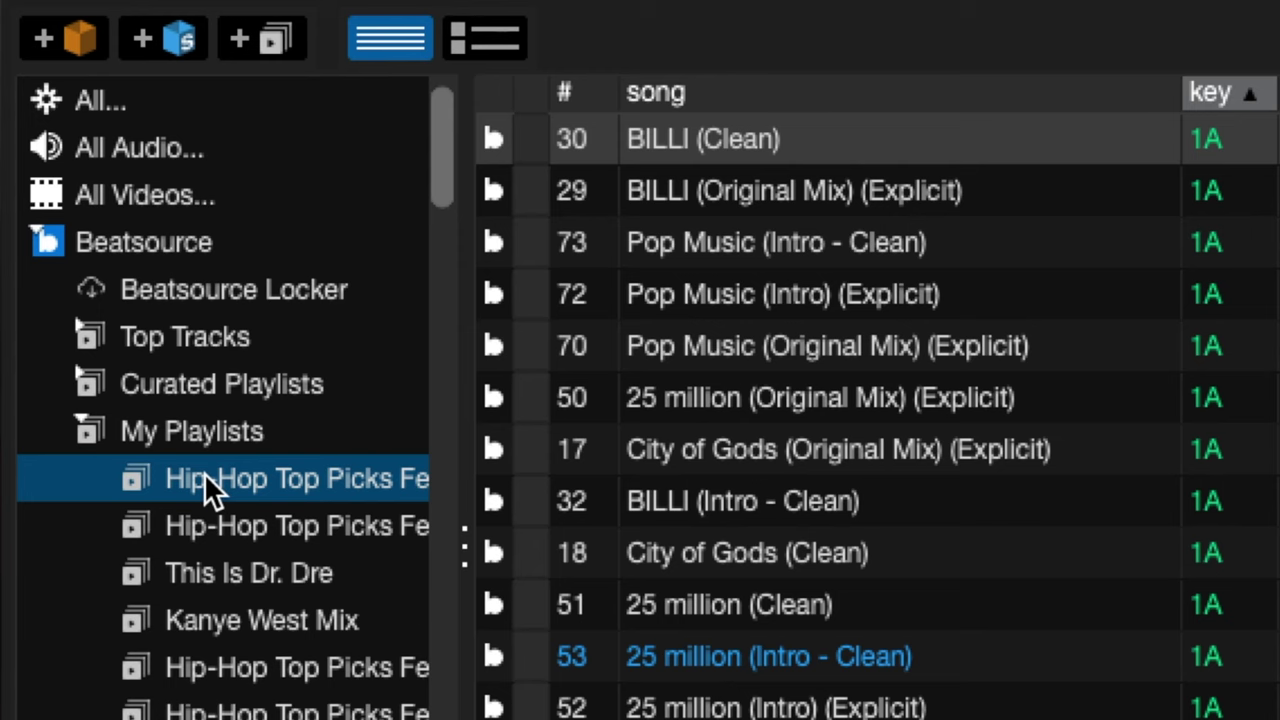
left_click(583, 88)
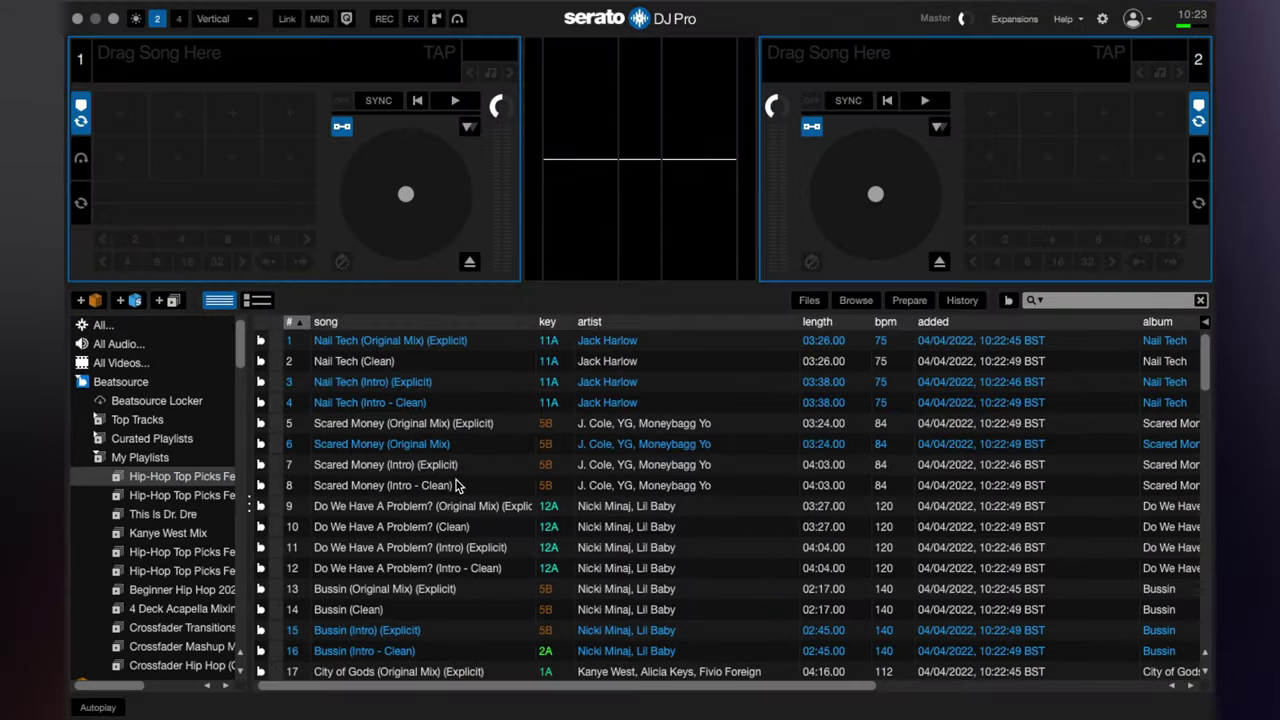
key("super+Tab")
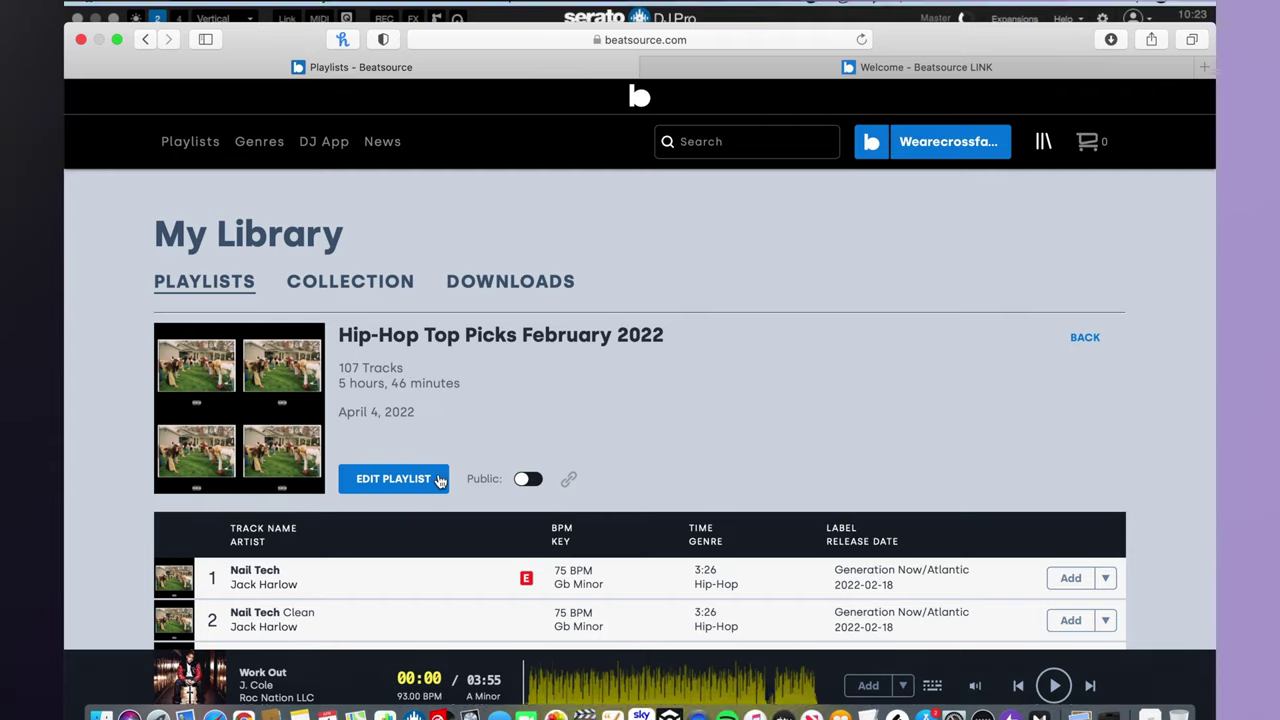
scroll(440, 482, "down", 2)
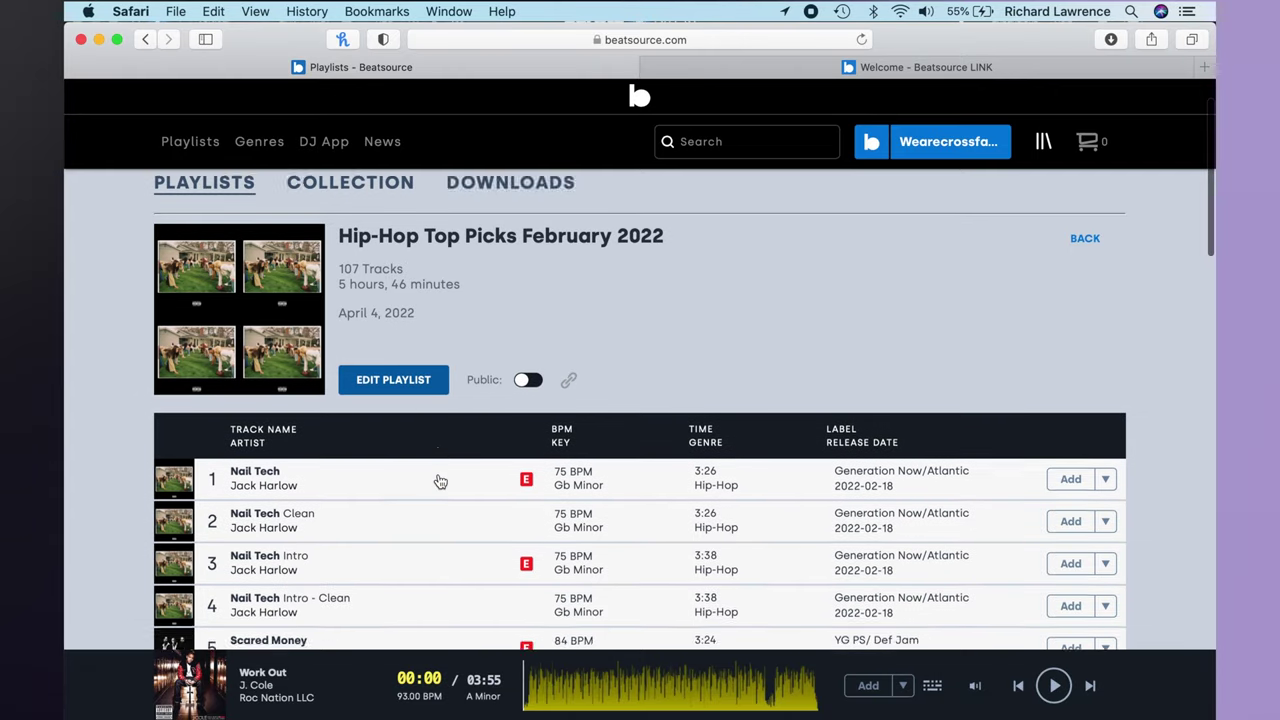
scroll(440, 482, "down", 5)
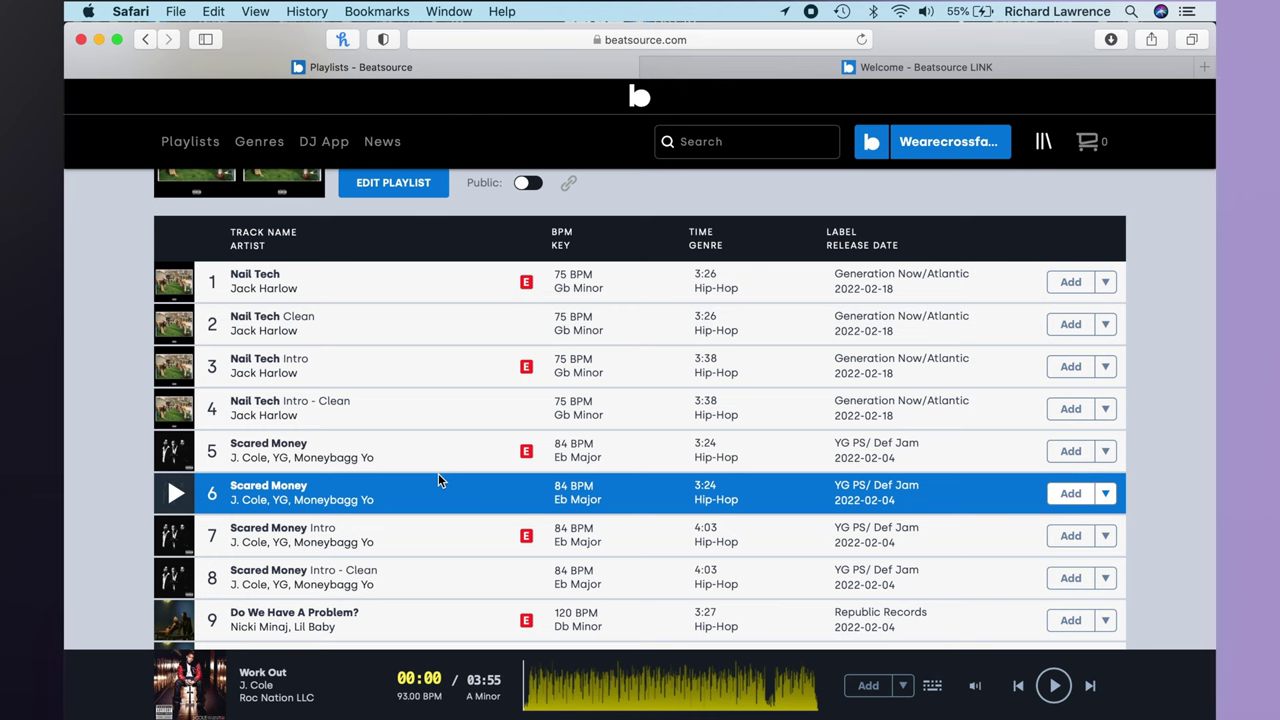
key("super+Tab")
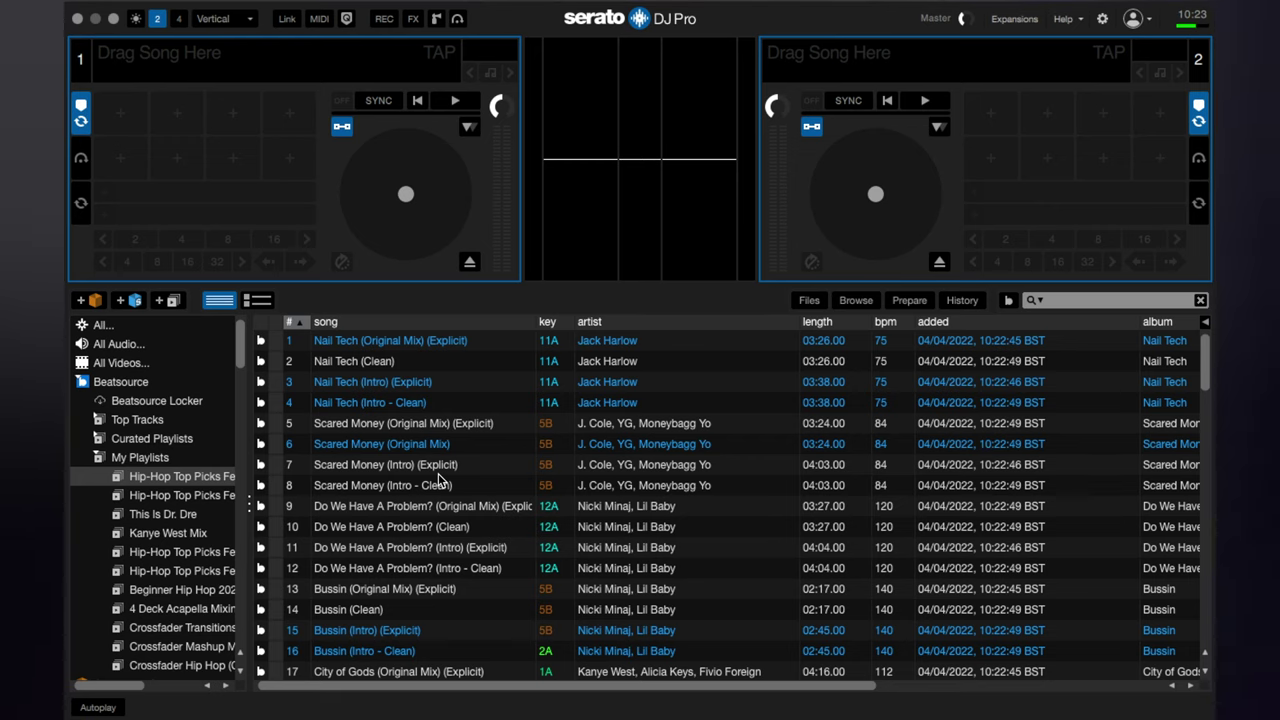
Step: Load Nail Tech (Intro) (Explicit) on deck 1 and Scared Money (Original Mix) (Explicit) on deck 2
left_click_drag(388, 380, 365, 240)
left_click_drag(365, 425, 855, 228)
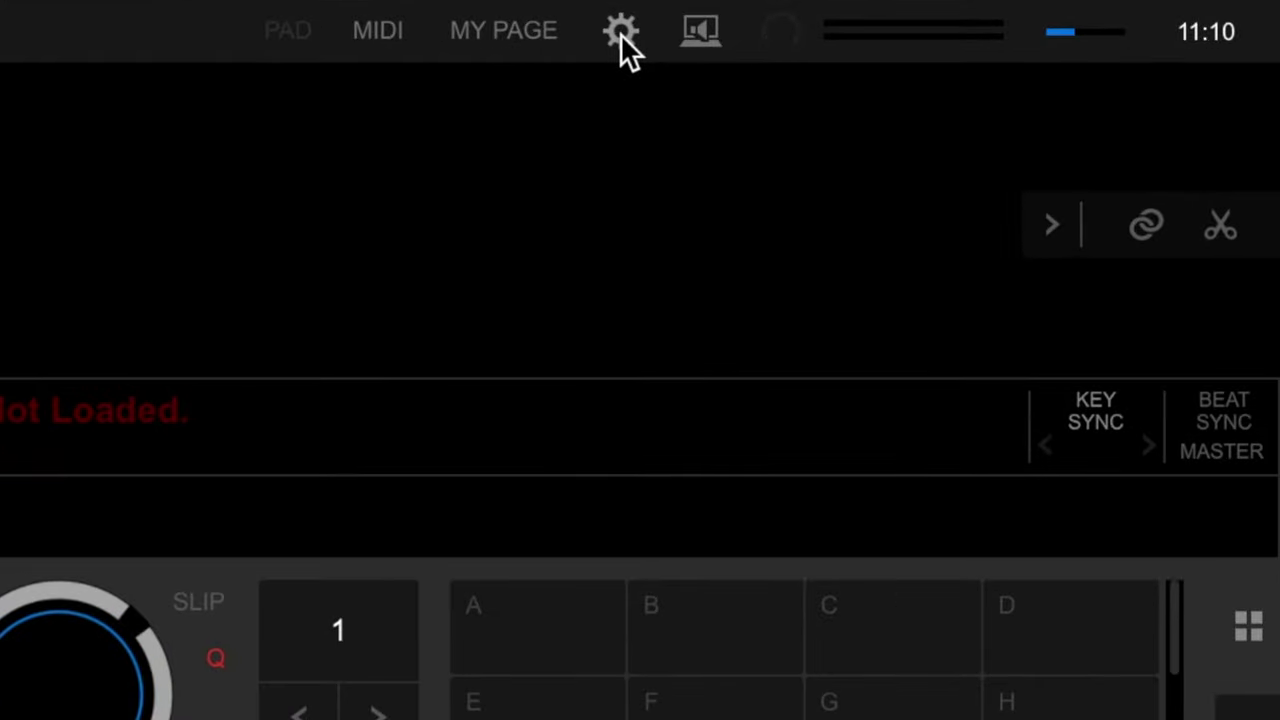
Step: Verify in rekordbox Preferences that Beatsource is ticked under View > Layout > Tree View
left_click(620, 33)
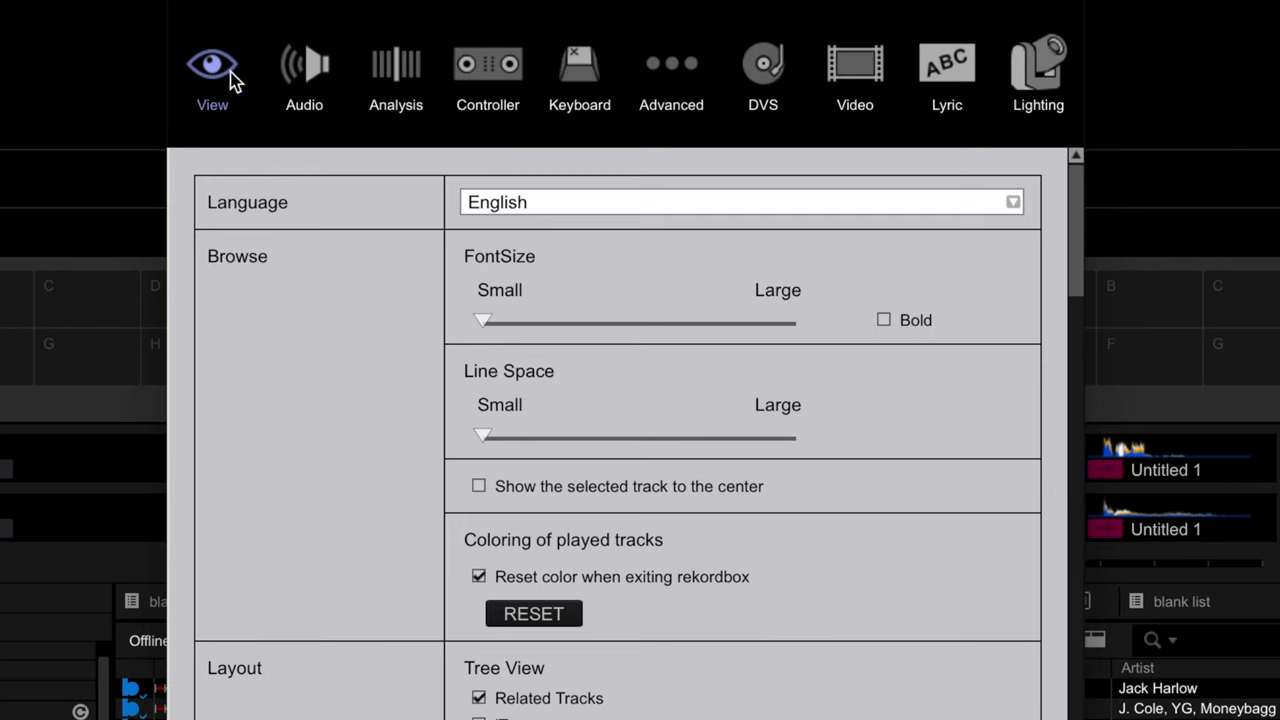
scroll(603, 570, "down", 2)
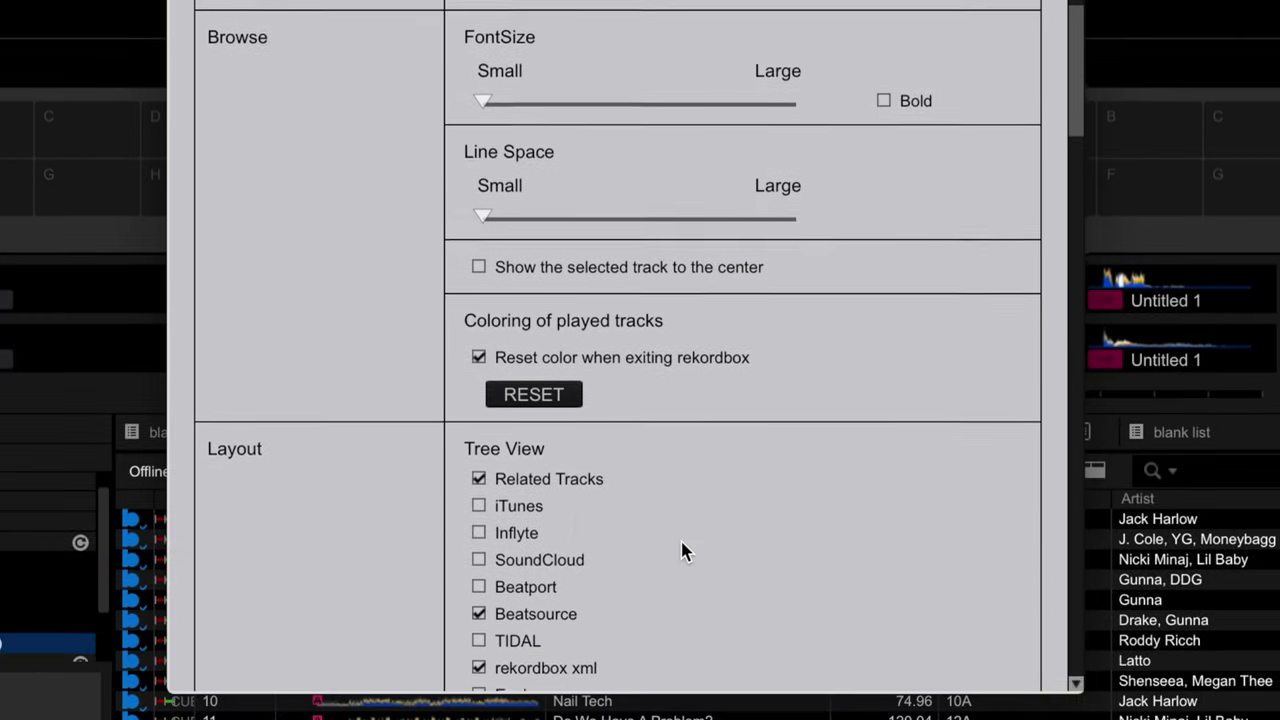
scroll(538, 541, "down", 1)
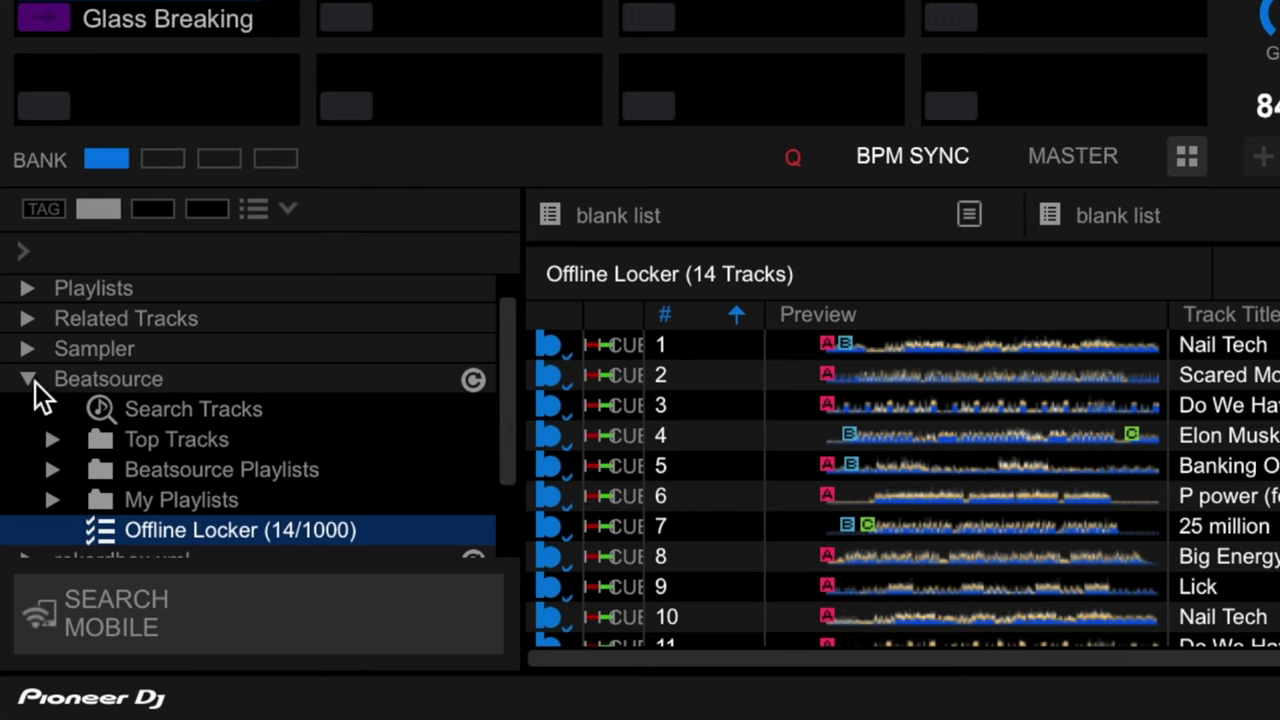
left_click(33, 381)
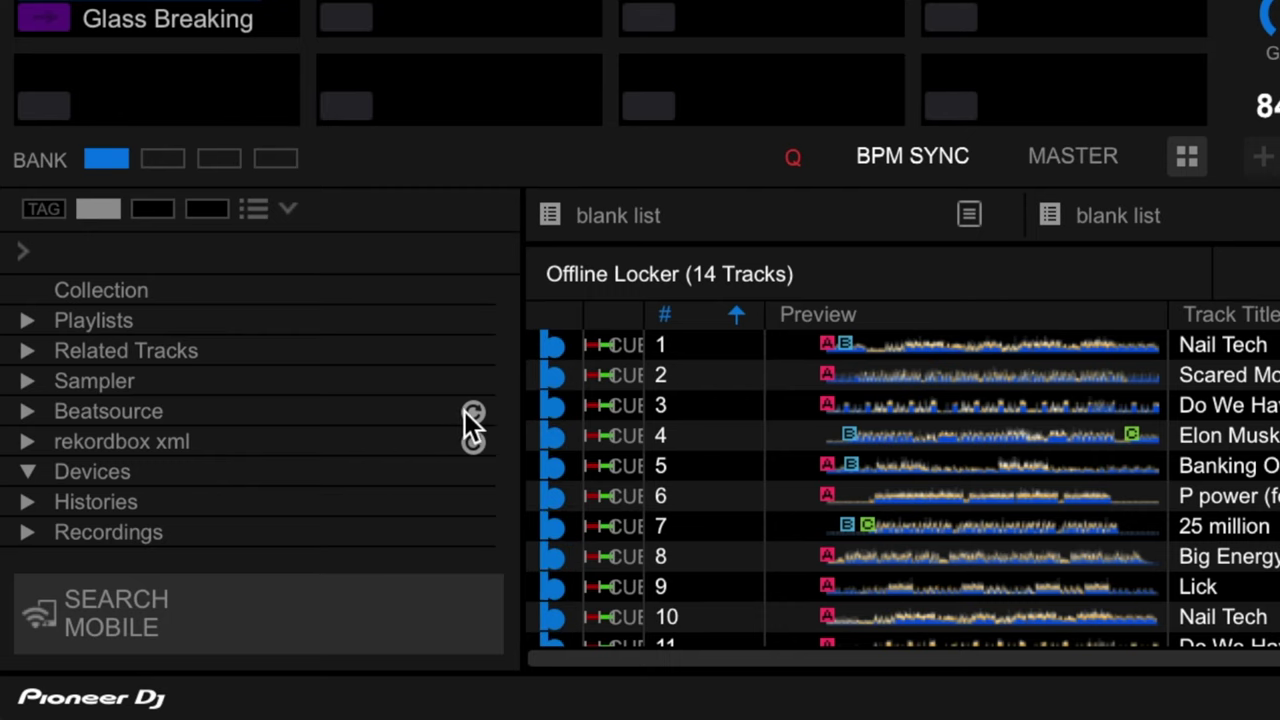
left_click(28, 414)
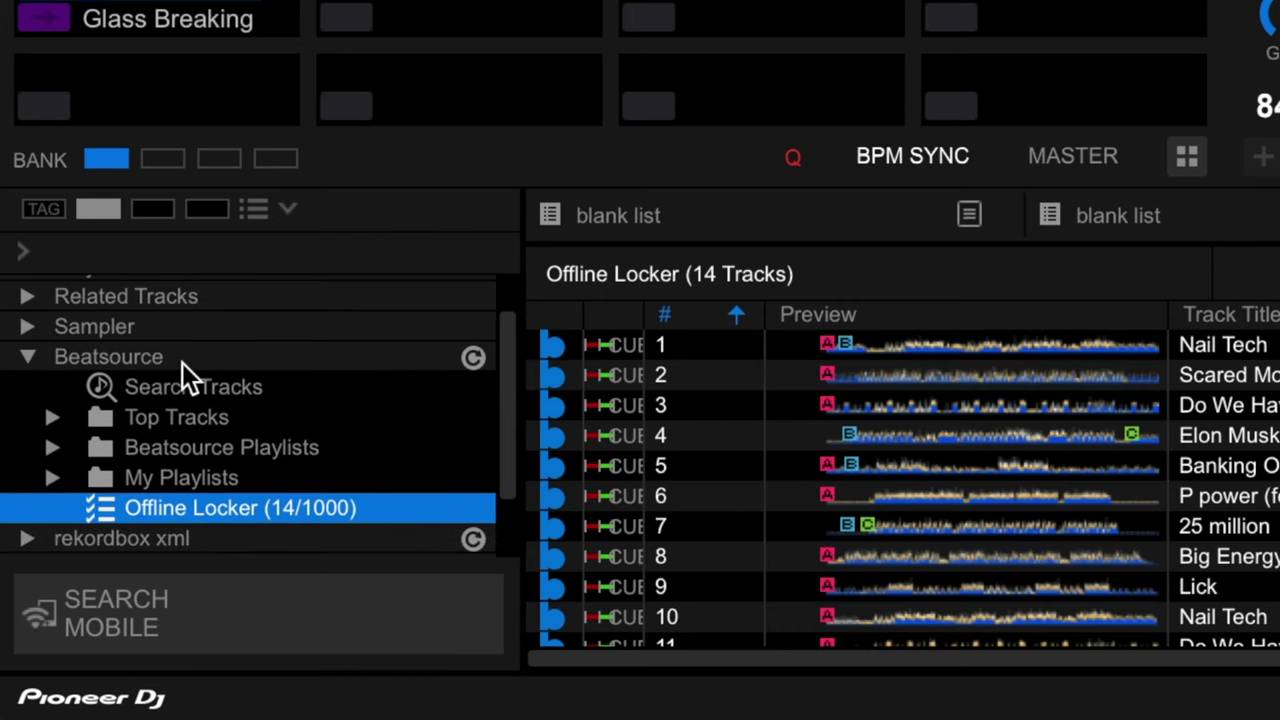
left_click(52, 418)
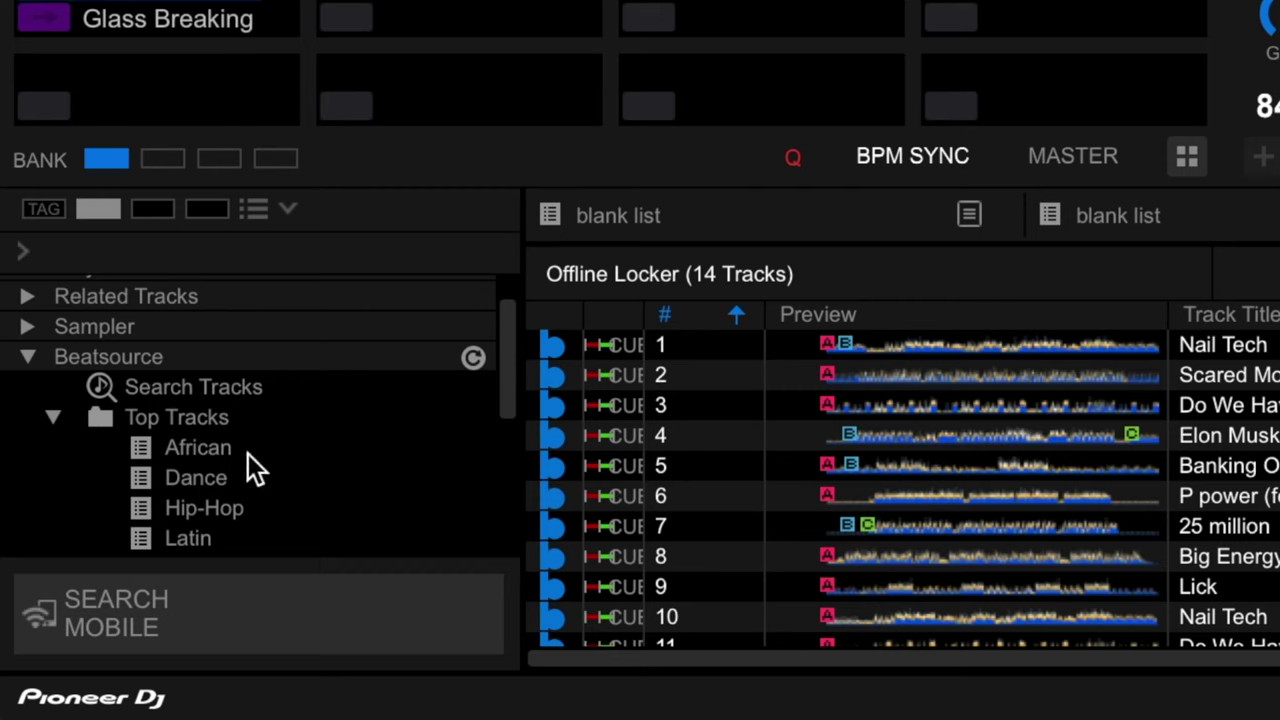
scroll(263, 531, "down", 1)
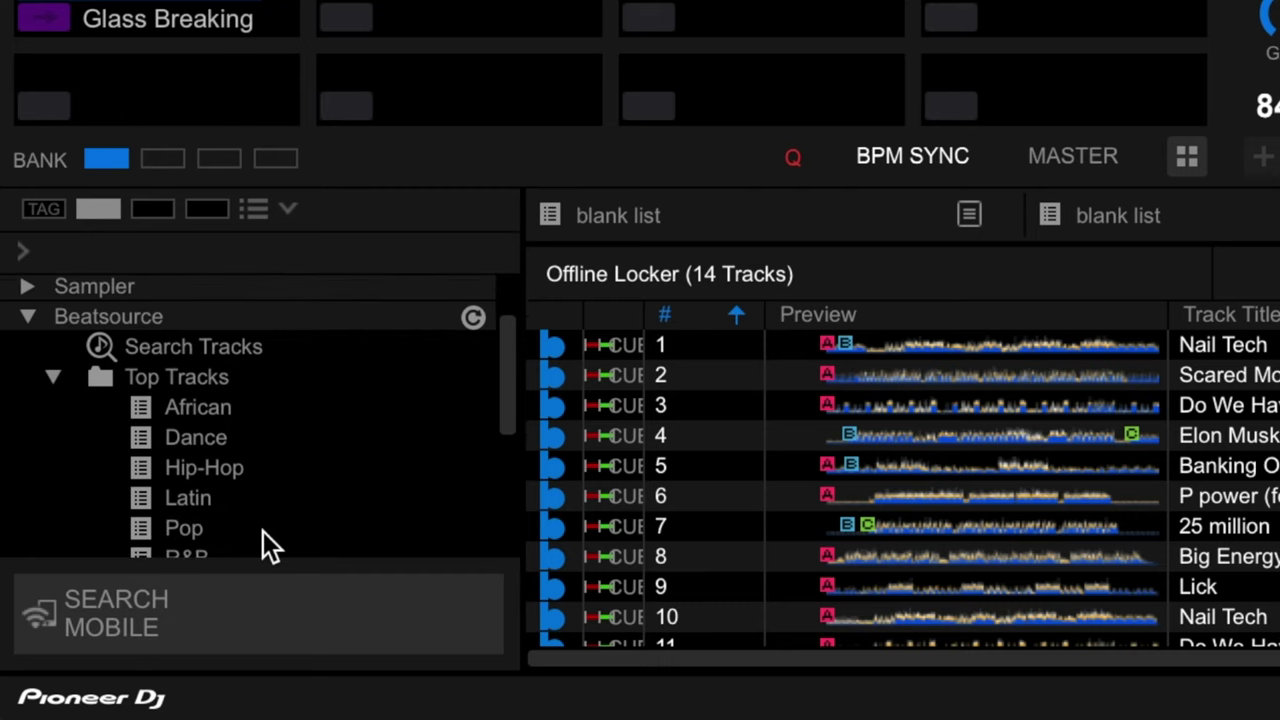
left_click(53, 377)
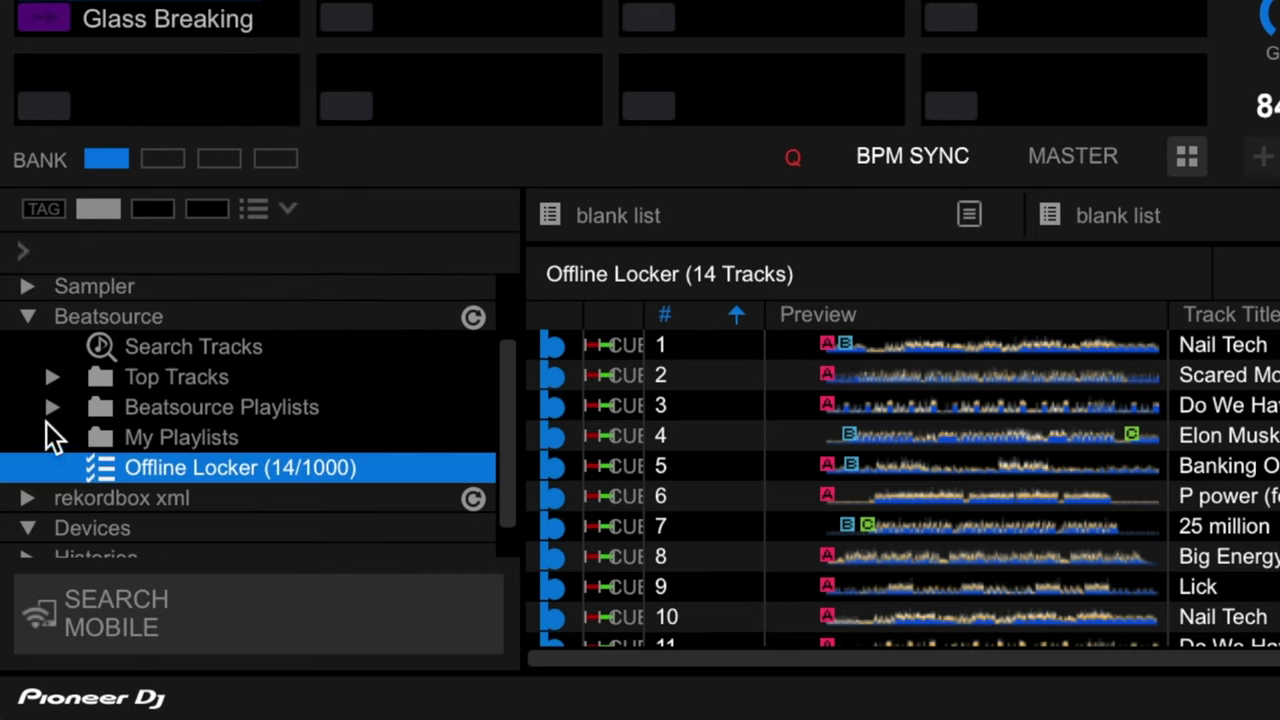
left_click(52, 408)
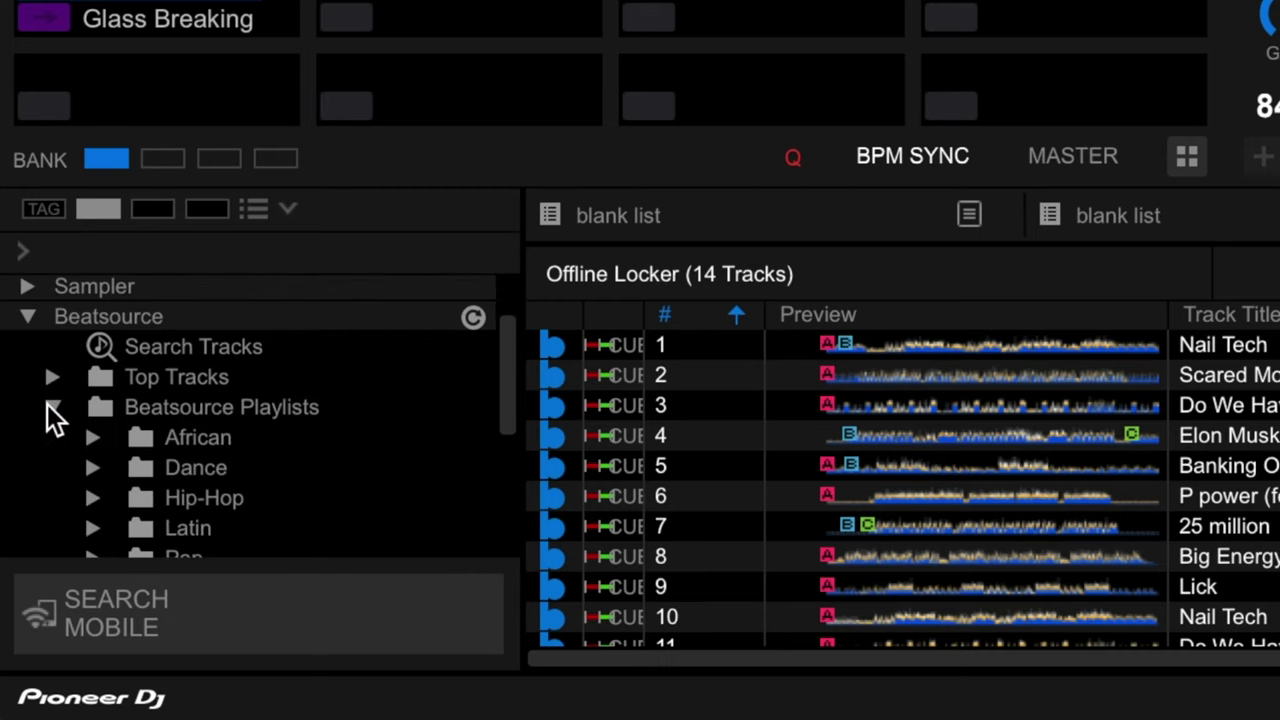
scroll(92, 500, "down", 1)
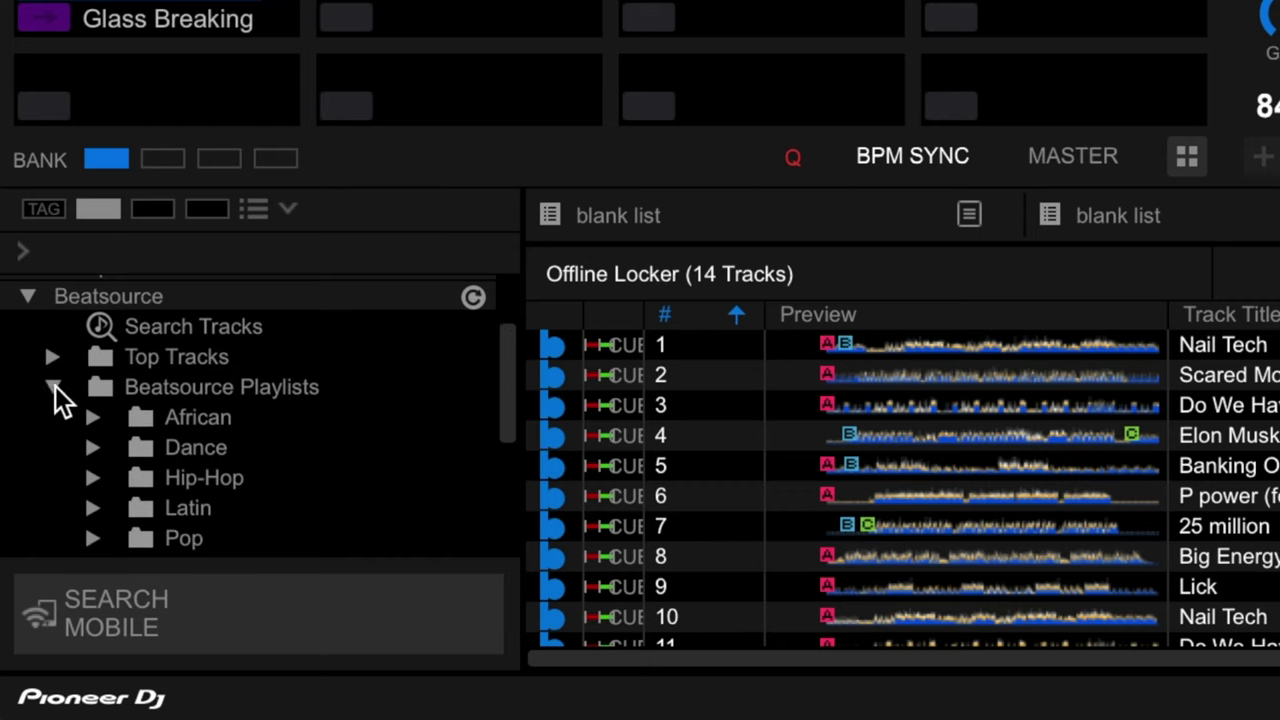
left_click(52, 386)
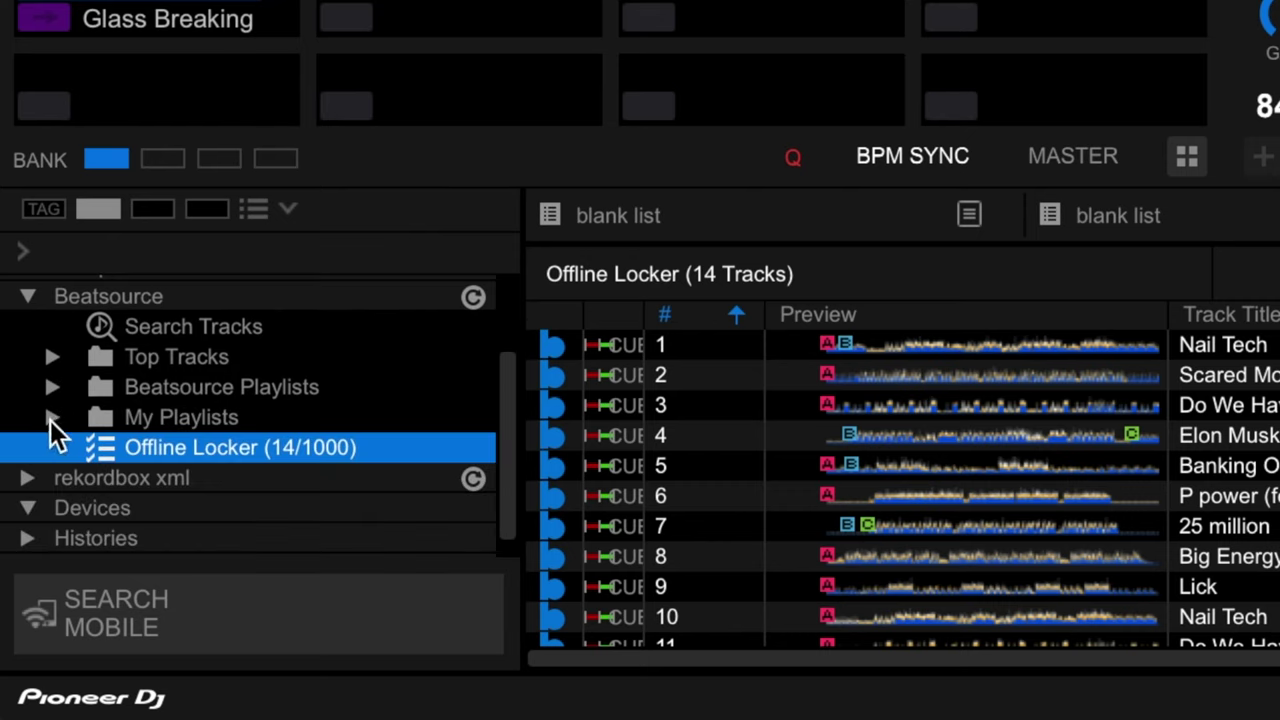
left_click(52, 417)
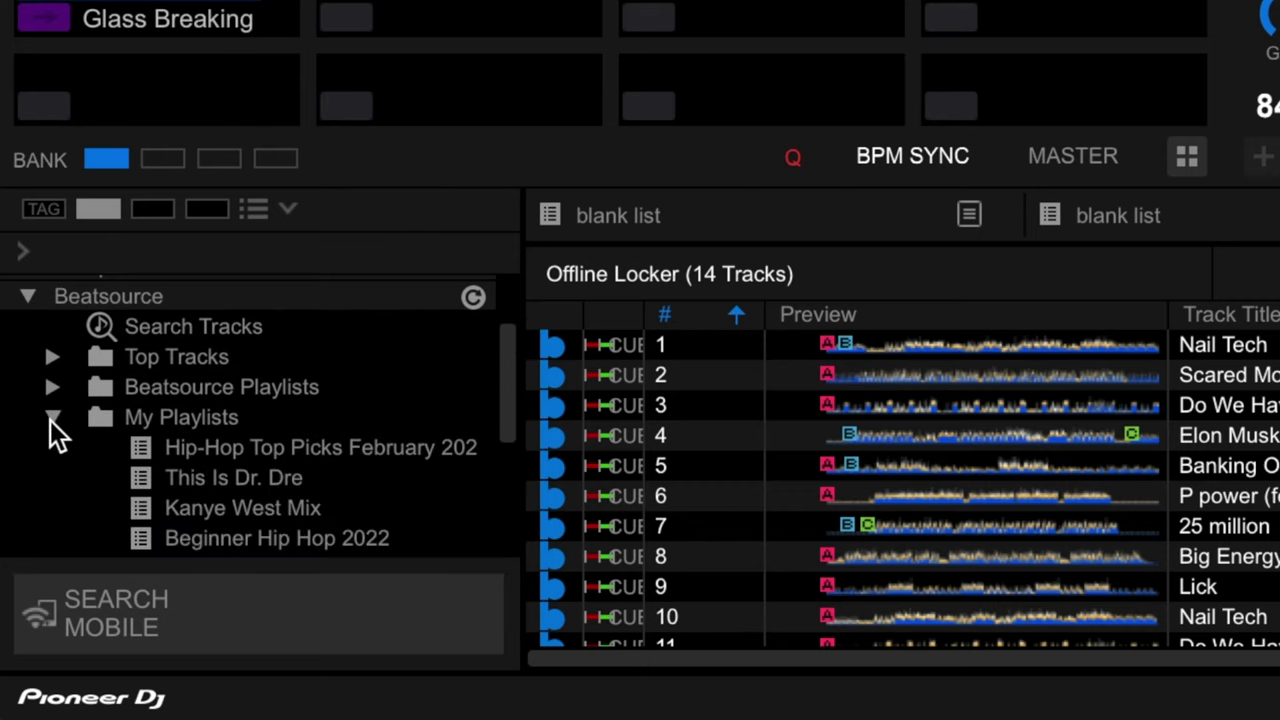
Step: Open Hip-Hop Top Picks February 2022 and load the second Nail Tech track onto deck 2
left_click(288, 447)
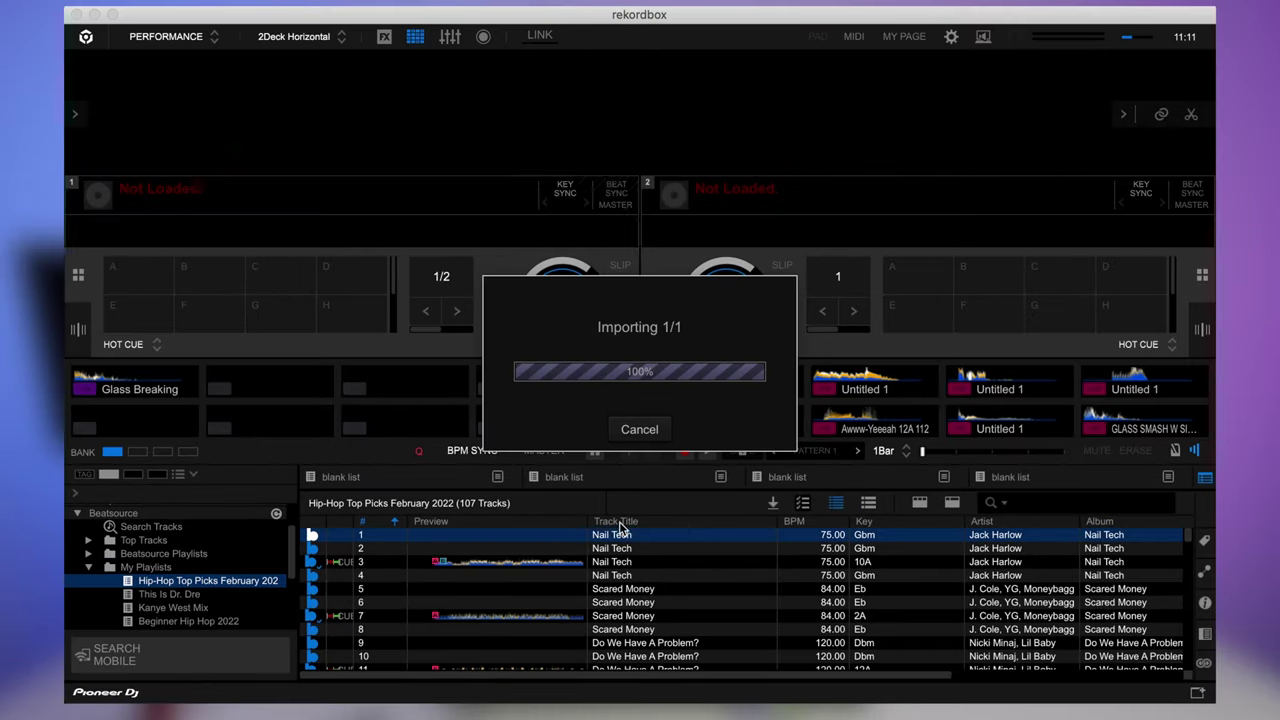
left_click(648, 548)
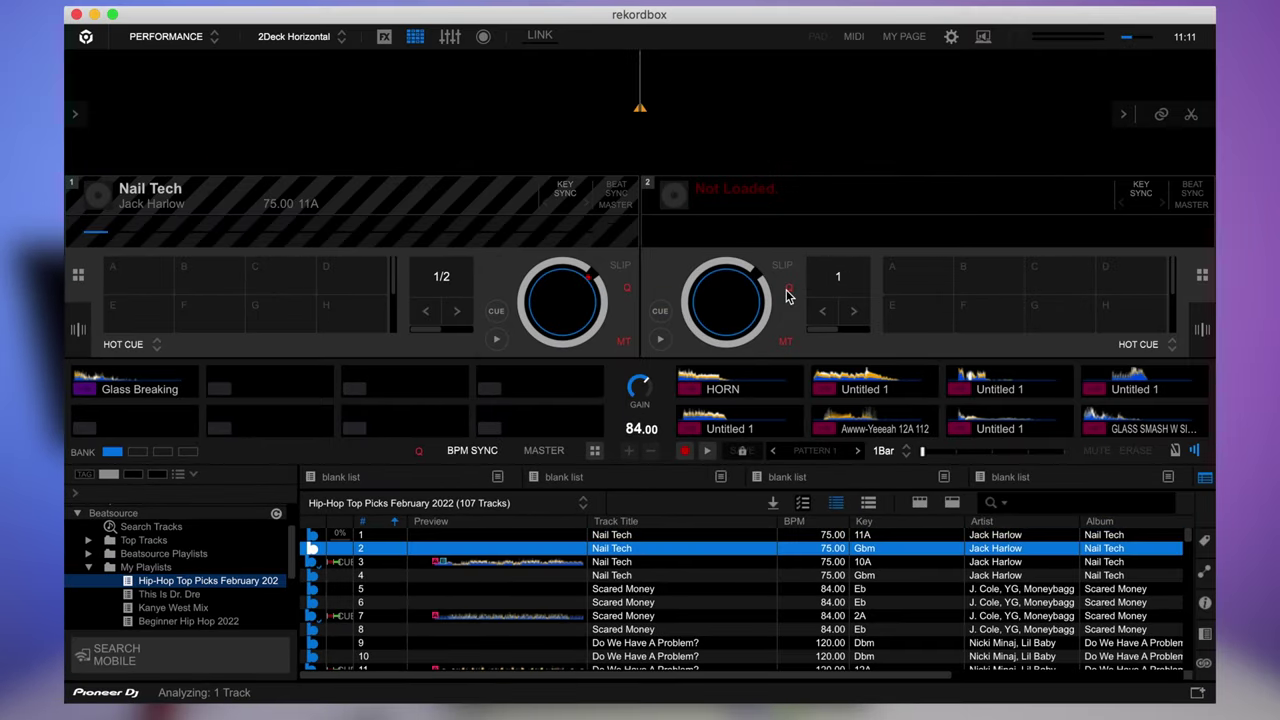
key("shift+Right")
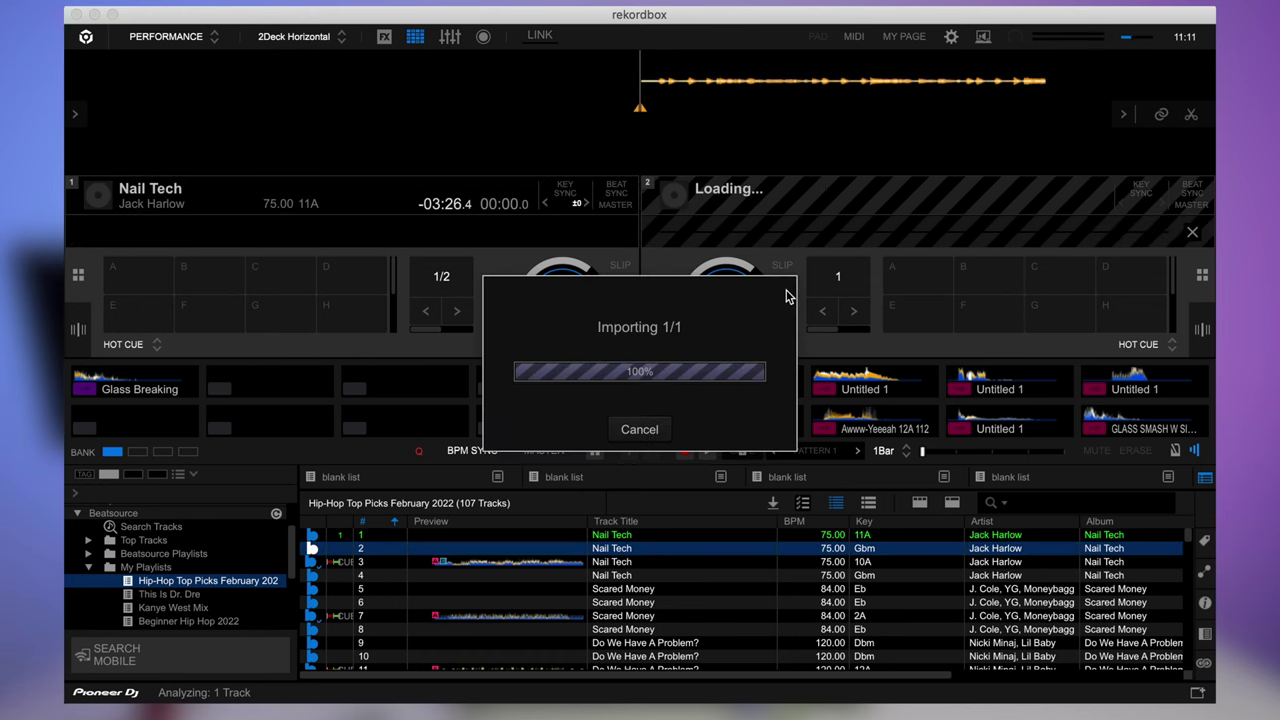